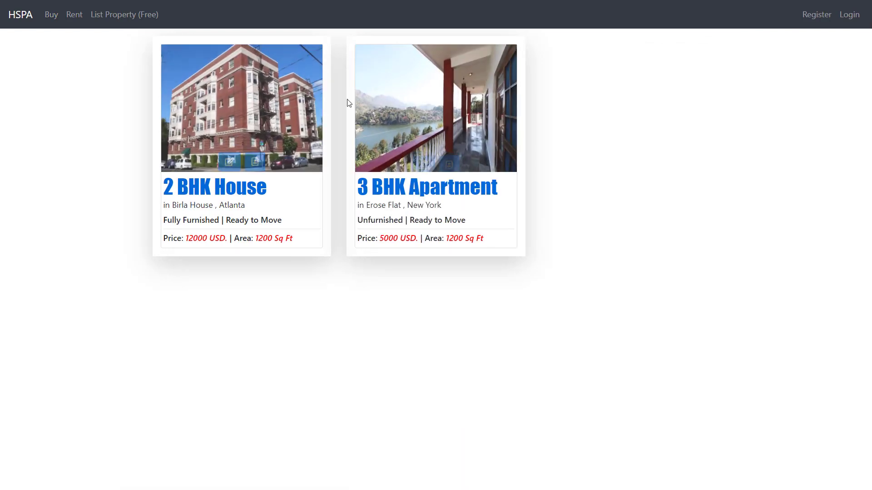
Show the Buy listing with all five properties for sale
{"action": "left_click", "coordinate": [51, 14]}
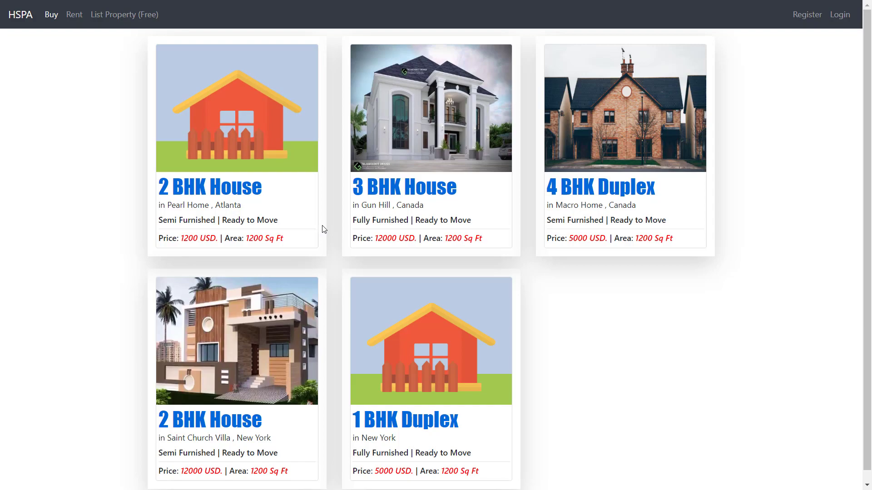
Add 'this.property.Id = 1;' as the first line of mapProperty in add-property.component.ts
{"action": "key", "text": "alt+Tab"}
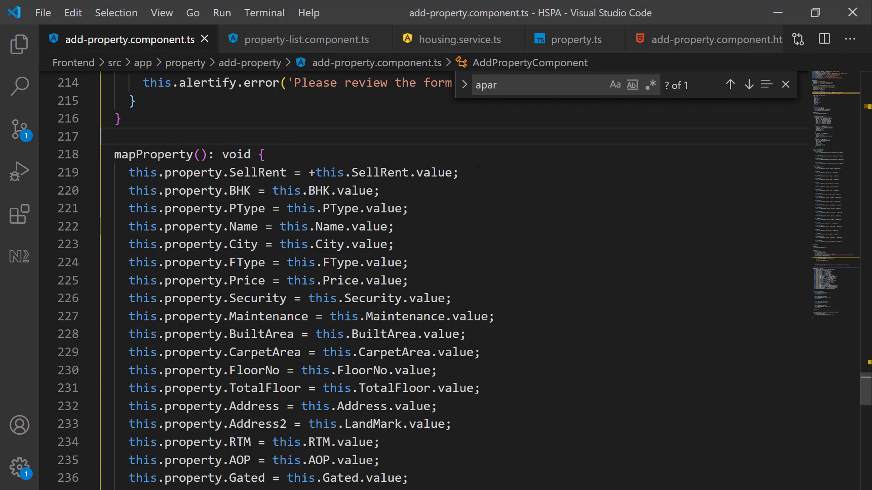
{"action": "left_click", "coordinate": [521, 180]}
{"action": "scroll", "coordinate": [521, 185], "scroll_direction": "down", "scroll_amount": 2}
{"action": "scroll", "coordinate": [520, 186], "scroll_direction": "up", "scroll_amount": 1}
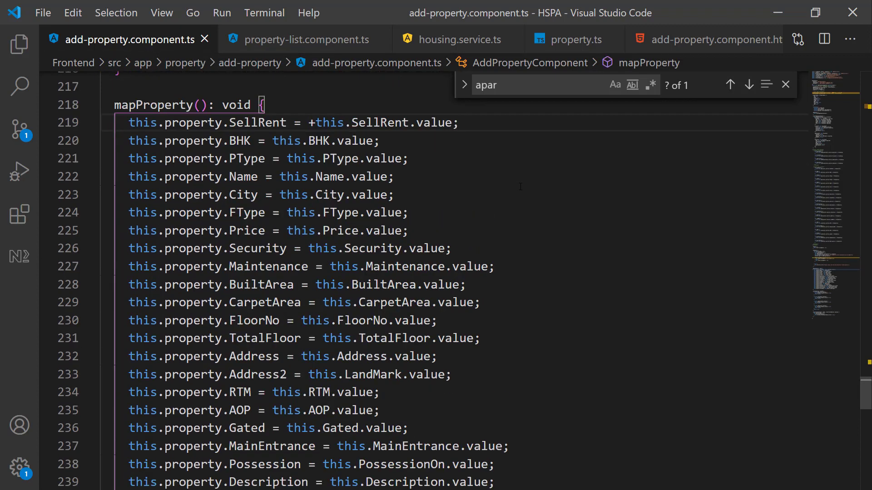
{"action": "key", "text": "ctrl+minus"}
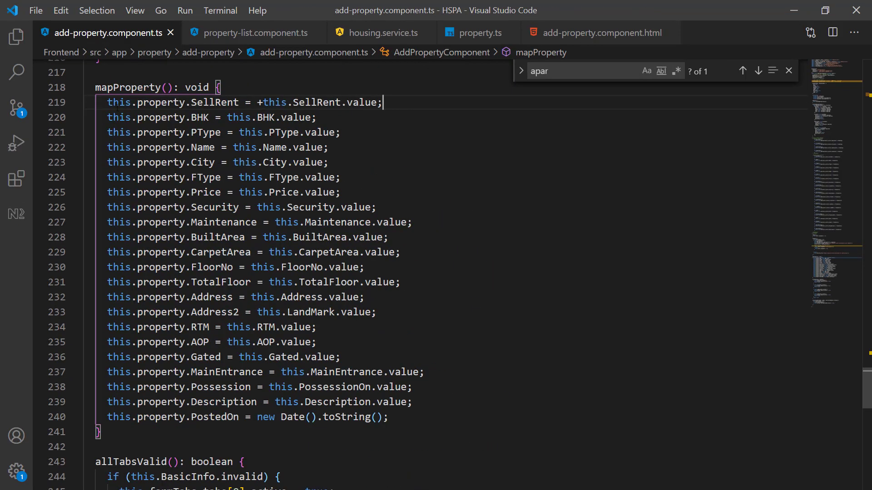
{"action": "mouse_move", "coordinate": [244, 177]}
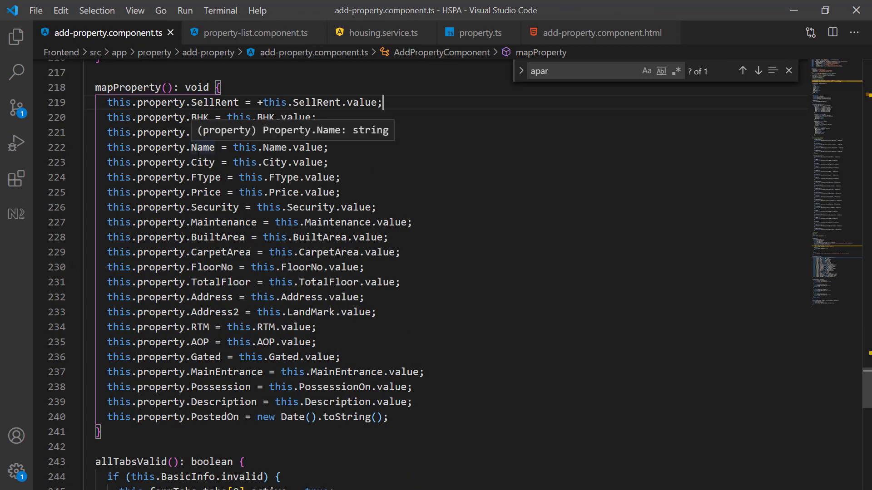
{"action": "key", "text": "ctrl+equal"}
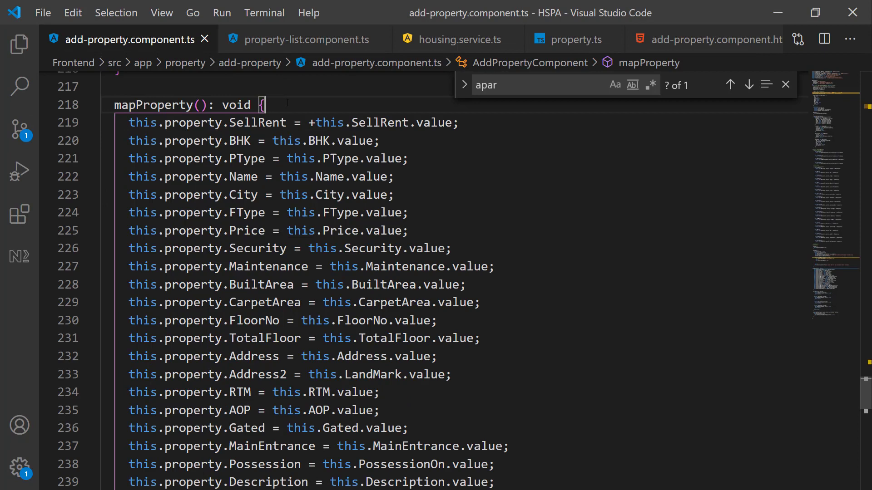
{"action": "key", "text": "Return"}
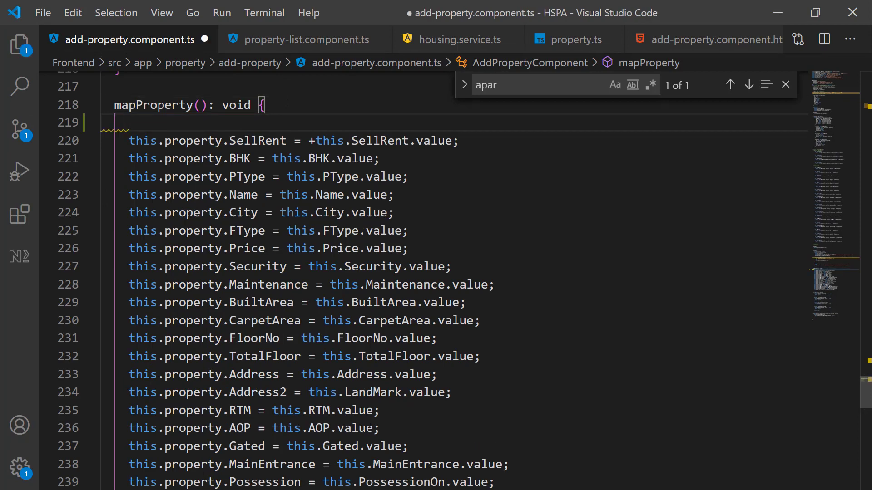
{"action": "type", "text": "this."}
{"action": "key", "text": "Return"}
{"action": "type", "text": "."}
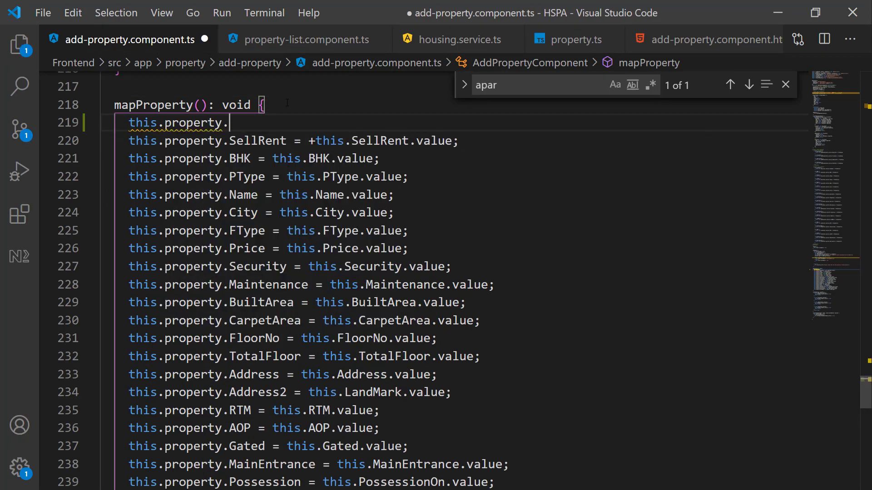
{"action": "type", "text": "Id = "}
{"action": "type", "text": "1;"}
{"action": "key", "text": "Left"}
{"action": "key", "text": "Left"}
{"action": "key", "text": "Left"}
{"action": "key", "text": "Right"}
{"action": "key", "text": "shift+Right"}
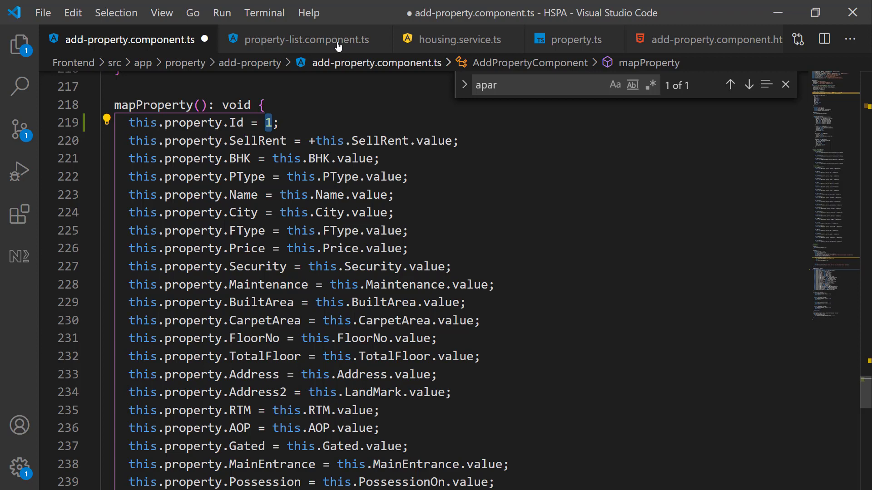
In housing.service.ts start a newPropID method that checks localStorage for a stored PID
{"action": "left_click", "coordinate": [437, 42]}
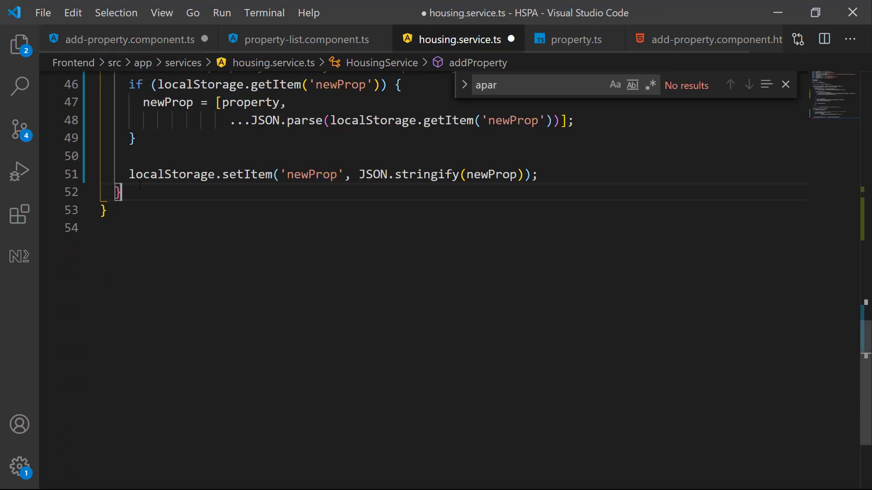
{"action": "key", "text": "Return"}
{"action": "key", "text": "Return"}
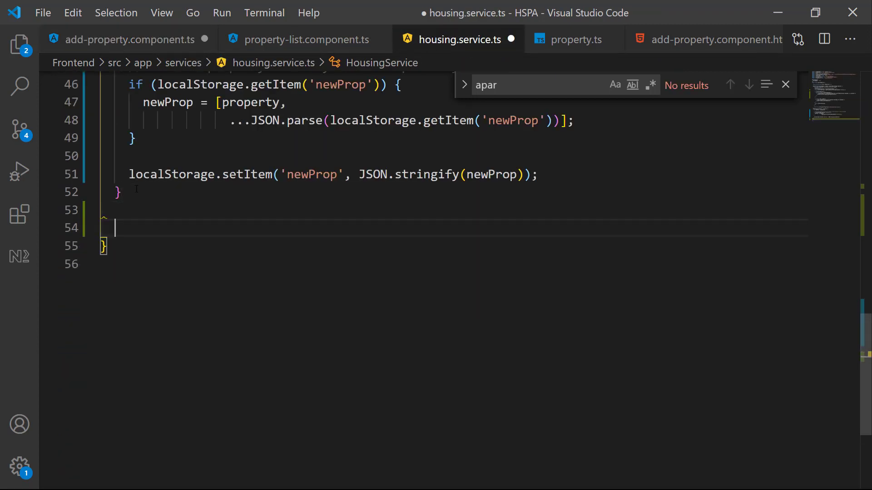
{"action": "type", "text": "new"}
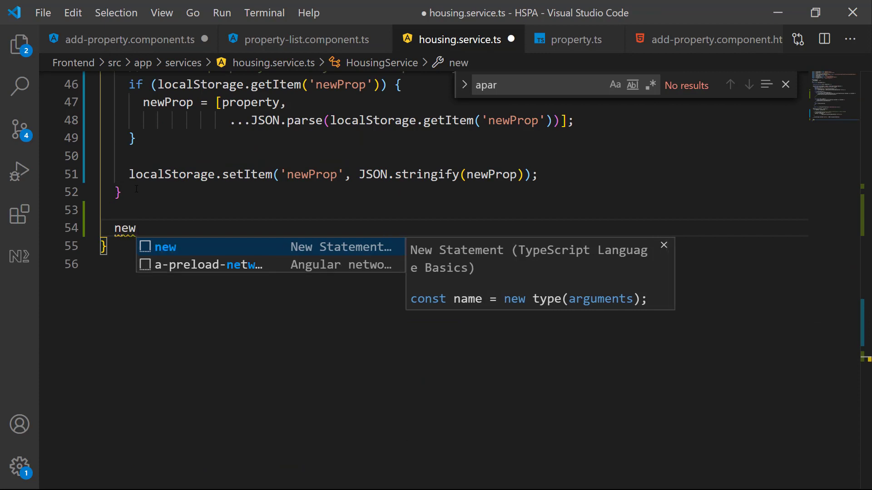
{"action": "type", "text": "PropID"}
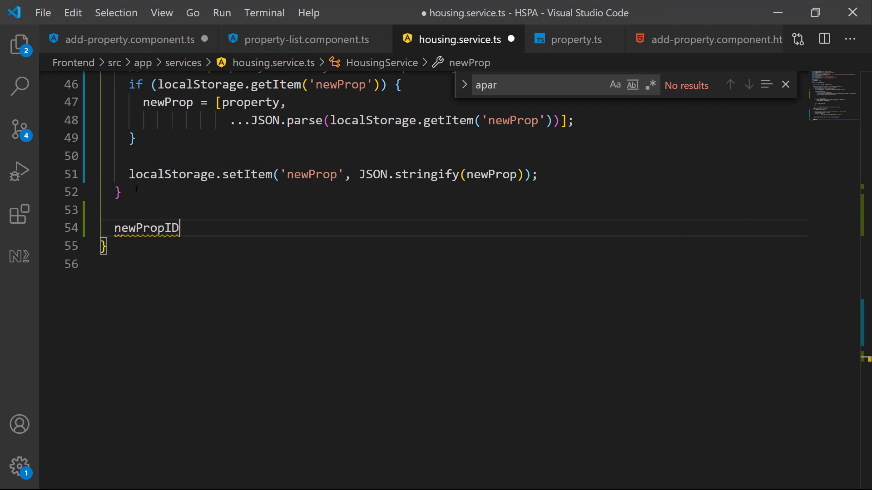
{"action": "type", "text": "("}
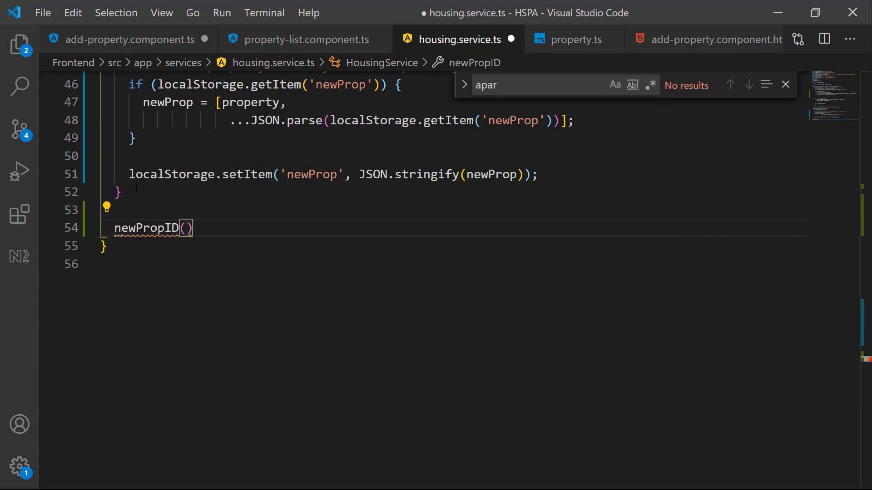
{"action": "type", "text": ") {"}
{"action": "key", "text": "Return"}
{"action": "type", "text": "i"}
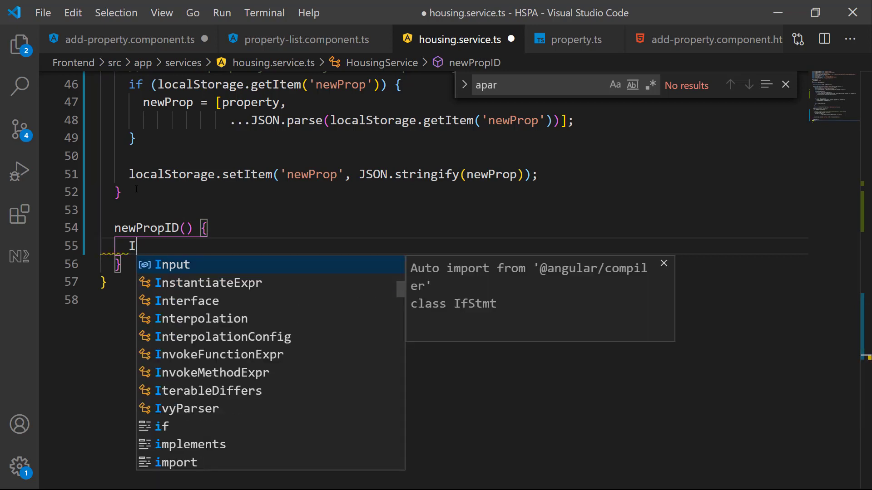
{"action": "type", "text": "f ("}
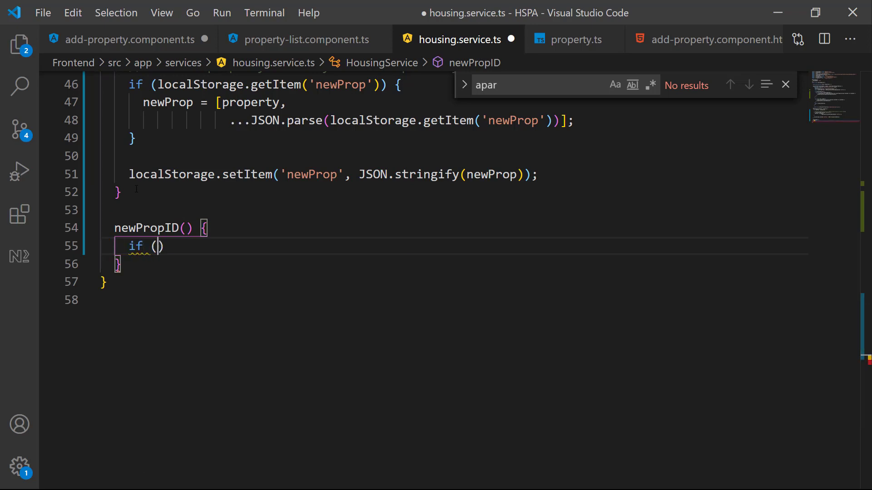
{"action": "type", "text": "loc"}
{"action": "key", "text": "Tab"}
{"action": "type", "text": ".getI"}
{"action": "key", "text": "Tab"}
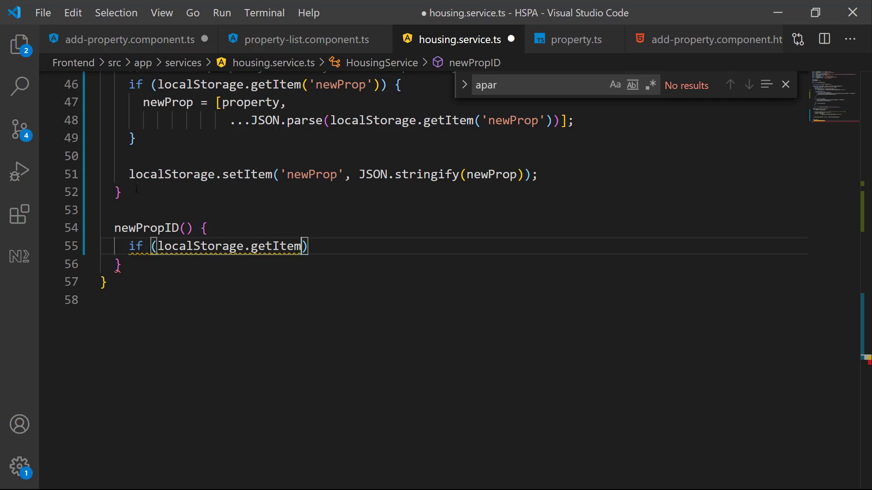
{"action": "type", "text": "('PI"}
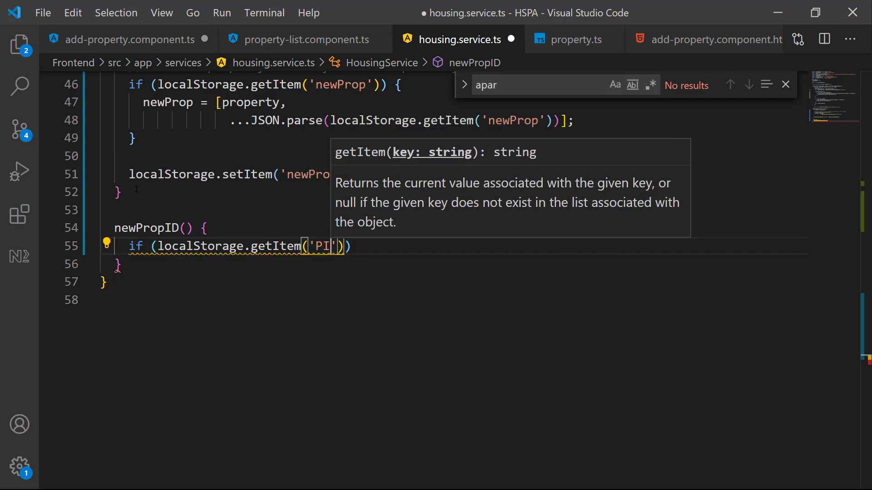
{"action": "type", "text": "D') {"}
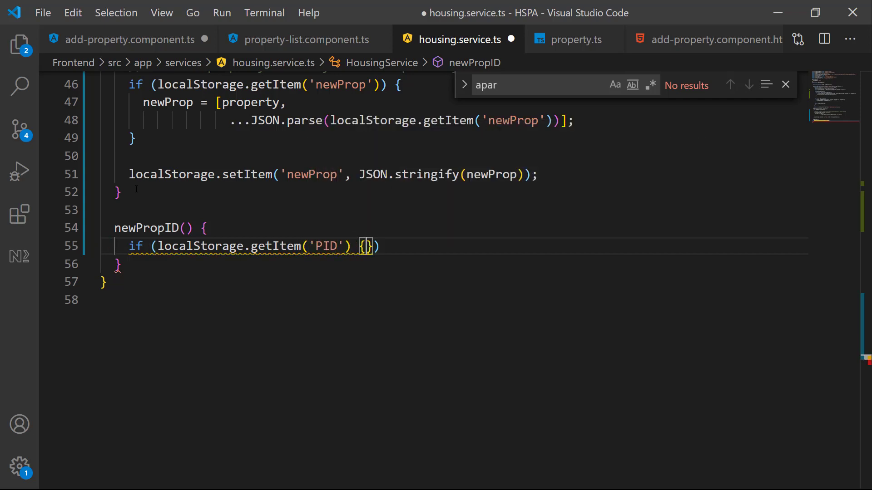
{"action": "key", "text": "Return"}
{"action": "type", "text": "loca"}
{"action": "key", "text": "Tab"}
{"action": "type", "text": ".s"}
{"action": "key", "text": "Tab"}
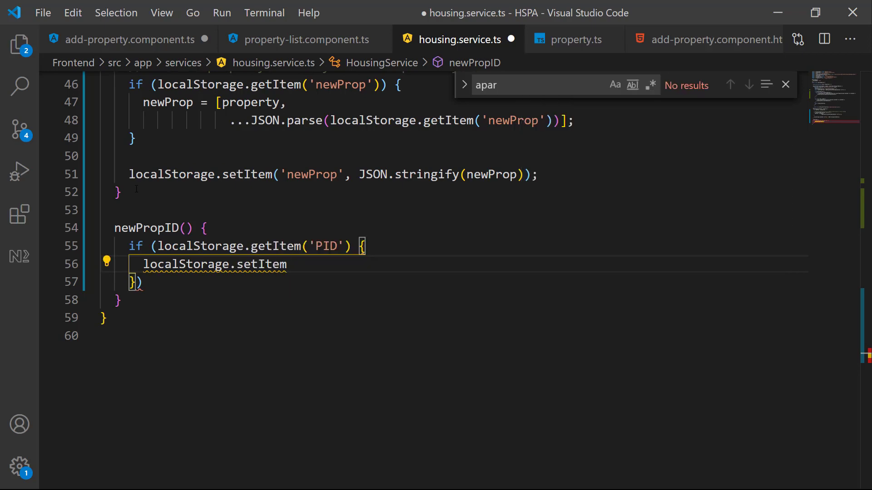
{"action": "type", "text": "('PID'"}
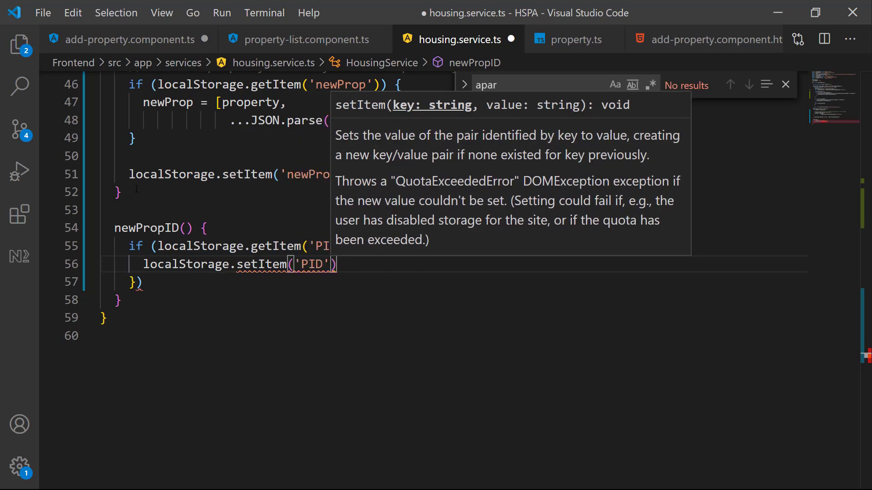
{"action": "type", "text": ",localStorage."}
{"action": "key", "text": "Up"}
{"action": "key", "text": "Up"}
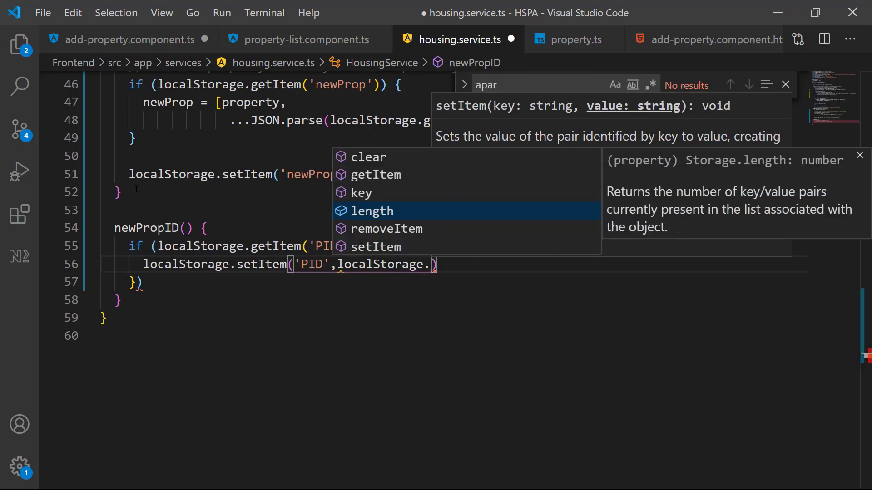
{"action": "key", "text": "Up"}
{"action": "key", "text": "Up"}
{"action": "key", "text": "Tab"}
{"action": "type", "text": "('PID')"}
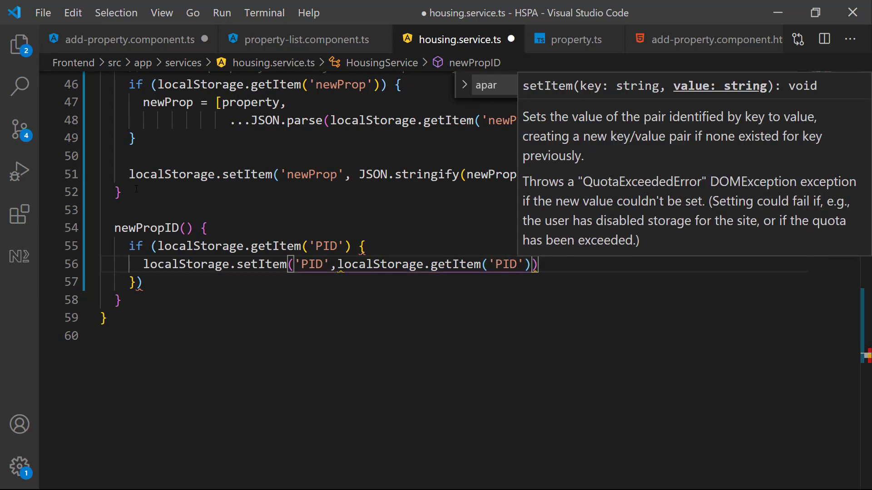
{"action": "type", "text": " + 1);"}
Store the incremented PID as a String and return it as a number when one exists
{"action": "left_click", "coordinate": [345, 228]}
{"action": "type", "text": "+"}
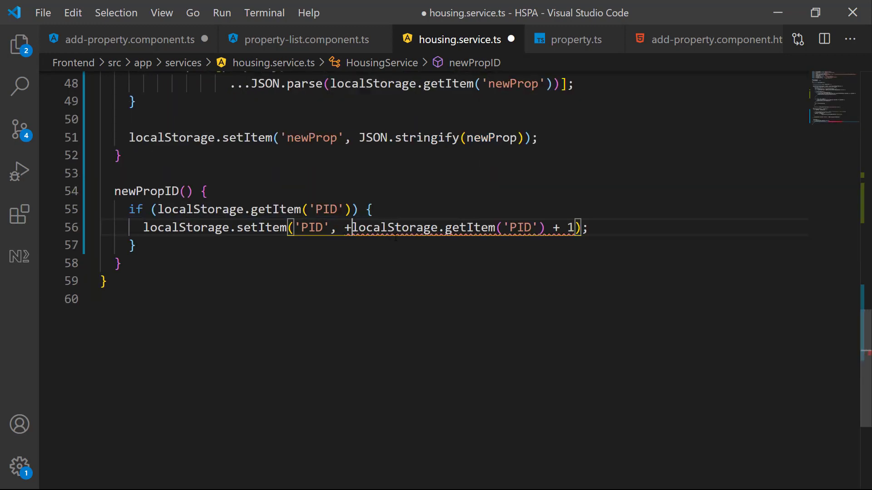
{"action": "type", "text": "St"}
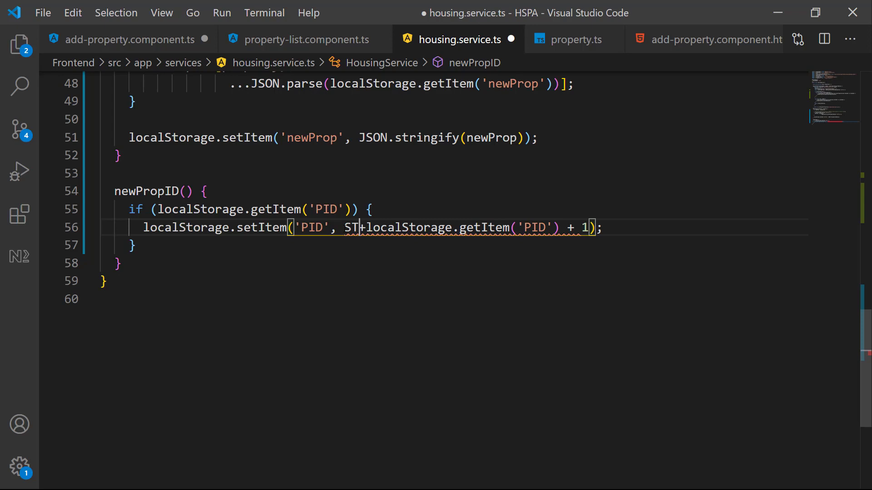
{"action": "type", "text": "ri"}
{"action": "key", "text": "Down"}
{"action": "key", "text": "Tab"}
{"action": "type", "text": "("}
{"action": "key", "text": "Escape"}
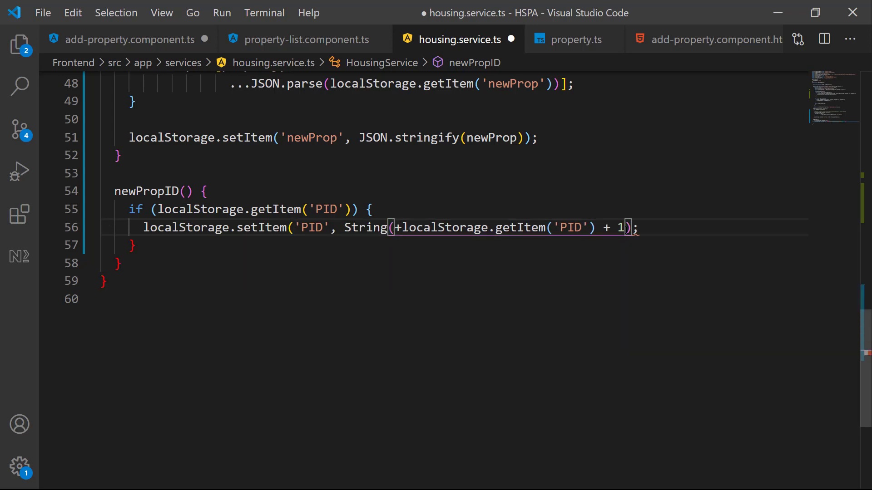
{"action": "left_click", "coordinate": [633, 228]}
{"action": "type", "text": ")"}
{"action": "left_click", "coordinate": [171, 281]}
{"action": "left_click", "coordinate": [164, 247]}
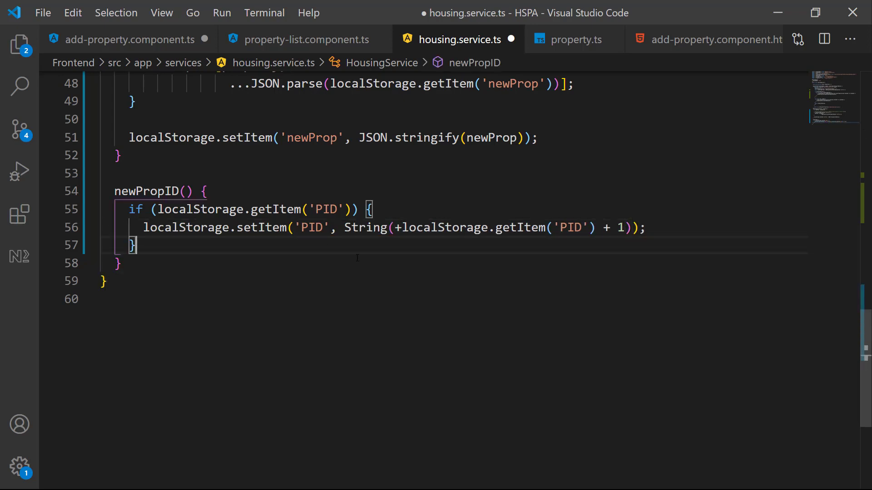
{"action": "left_click", "coordinate": [660, 228]}
{"action": "key", "text": "Return"}
{"action": "type", "text": "return local"}
{"action": "key", "text": "Tab"}
{"action": "type", "text": ".getItem"}
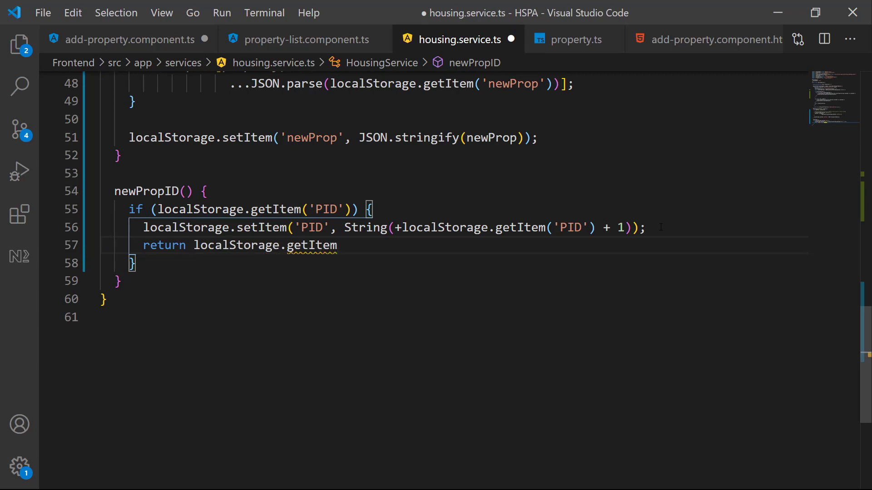
{"action": "type", "text": "('PID"}
{"action": "left_click", "coordinate": [194, 246]}
{"action": "type", "text": "+"}
{"action": "left_click", "coordinate": [412, 245]}
{"action": "type", "text": ";"}
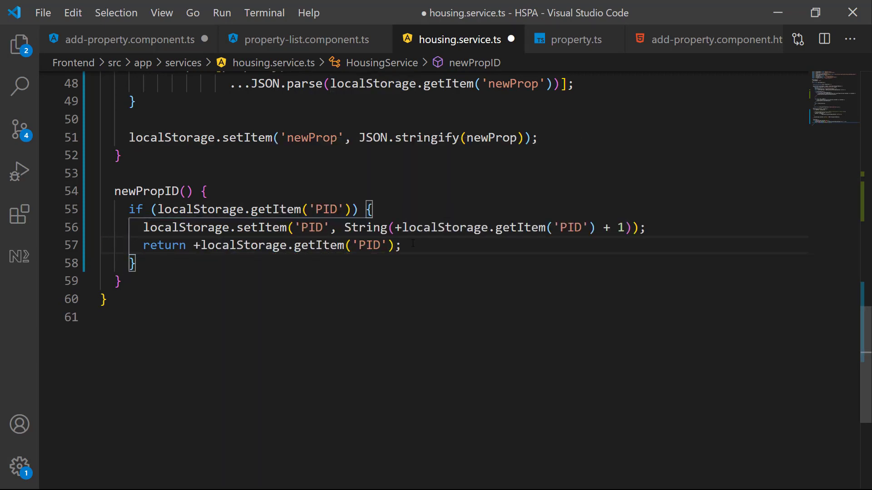
Otherwise store PID '101' and return 101, then save the housing service
{"action": "key", "text": "Down"}
{"action": "type", "text": "else {"}
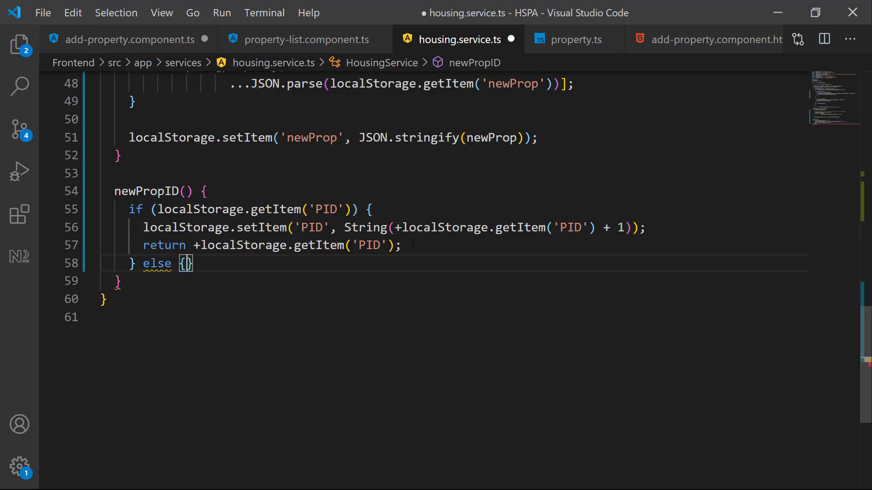
{"action": "key", "text": "Return"}
{"action": "type", "text": "loca"}
{"action": "key", "text": "Tab"}
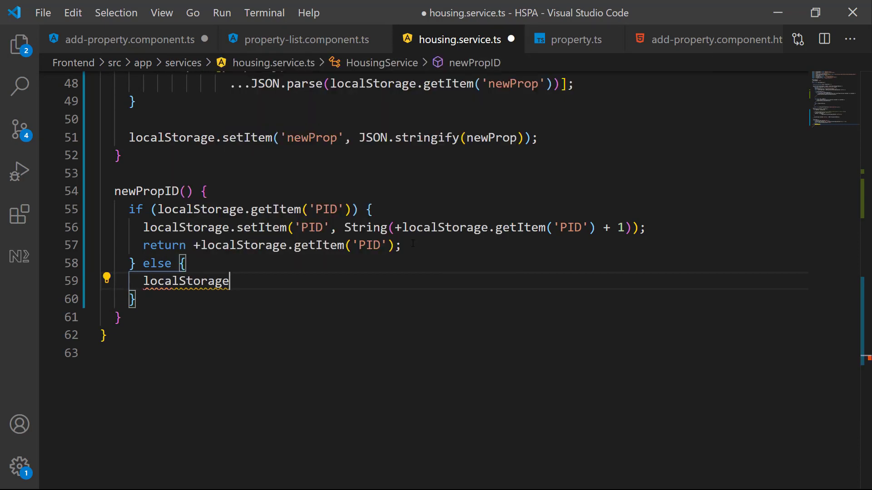
{"action": "type", "text": ".se"}
{"action": "key", "text": "Tab"}
{"action": "type", "text": "("}
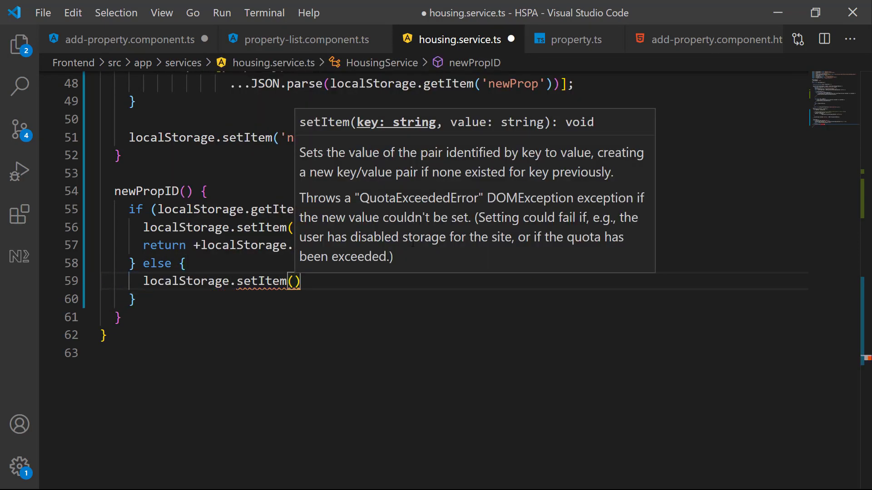
{"action": "type", "text": "'PID"}
{"action": "key", "text": "Right"}
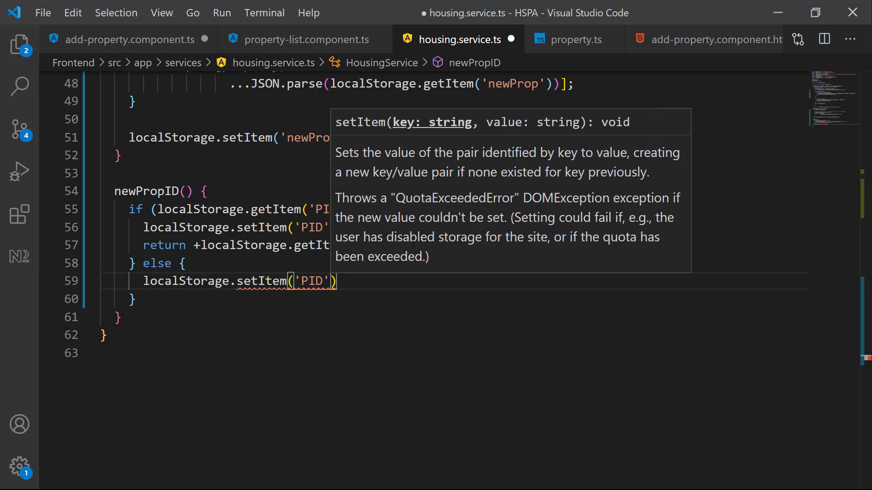
{"action": "type", "text": ",'101'"}
{"action": "key", "text": "Right"}
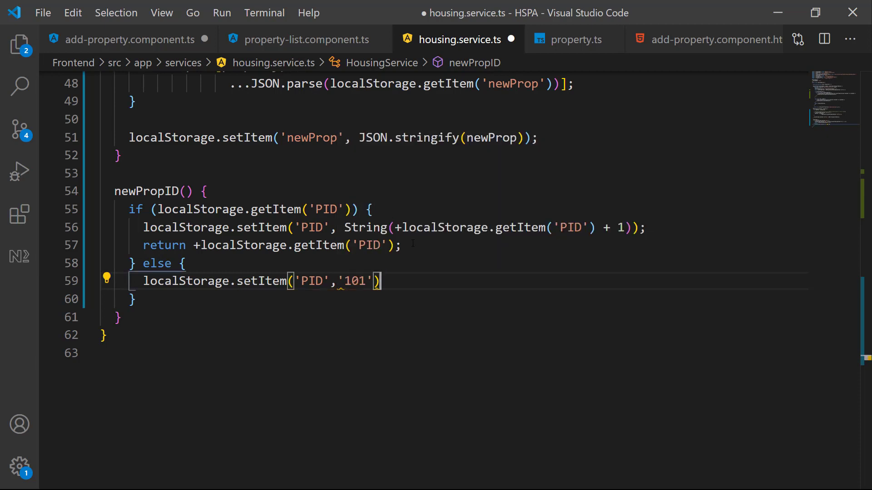
{"action": "type", "text": ";"}
{"action": "key", "text": "Left"}
{"action": "key", "text": "Left"}
{"action": "key", "text": "Left"}
{"action": "key", "text": "Left"}
{"action": "key", "text": "Right"}
{"action": "key", "text": "Right"}
{"action": "key", "text": "Right"}
{"action": "key", "text": "Right"}
{"action": "key", "text": "Right"}
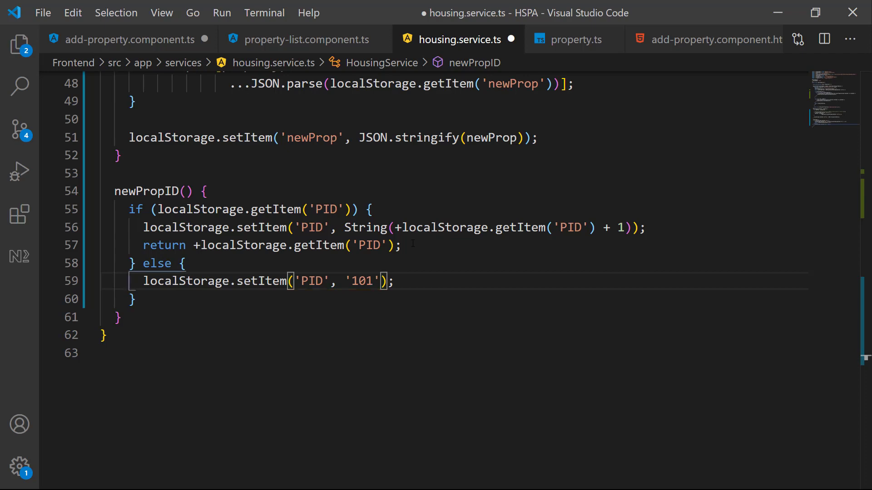
{"action": "key", "text": "Right"}
{"action": "key", "text": "Return"}
{"action": "type", "text": "return 1"}
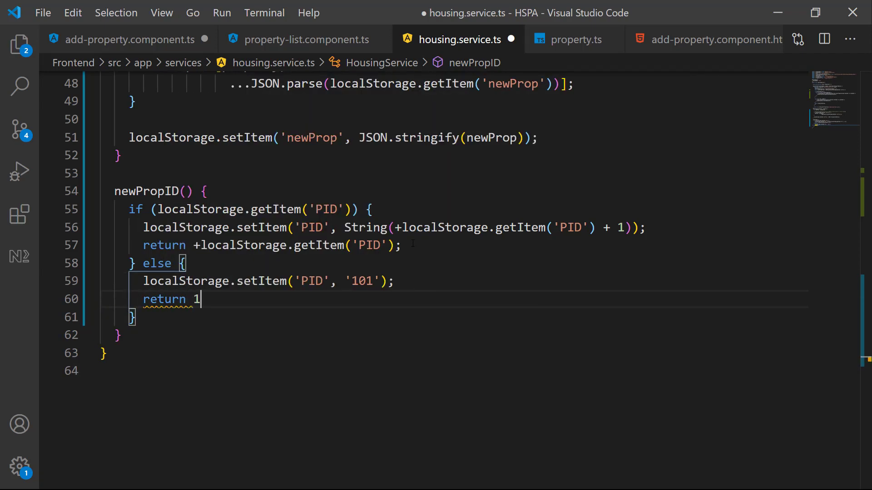
{"action": "type", "text": "01;"}
{"action": "key", "text": "ctrl+s"}
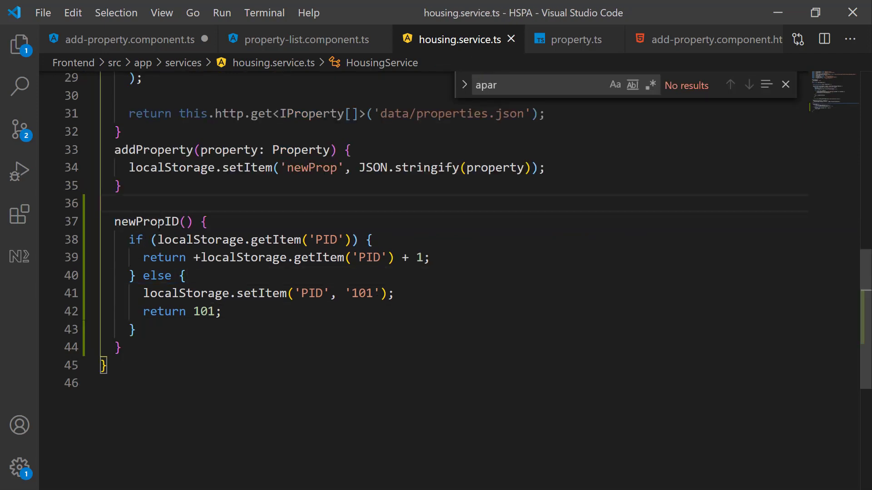
Assign the property Id from this.housingService.newPropID() in mapProperty, save, and switch to the browser
{"action": "double_click", "coordinate": [146, 221]}
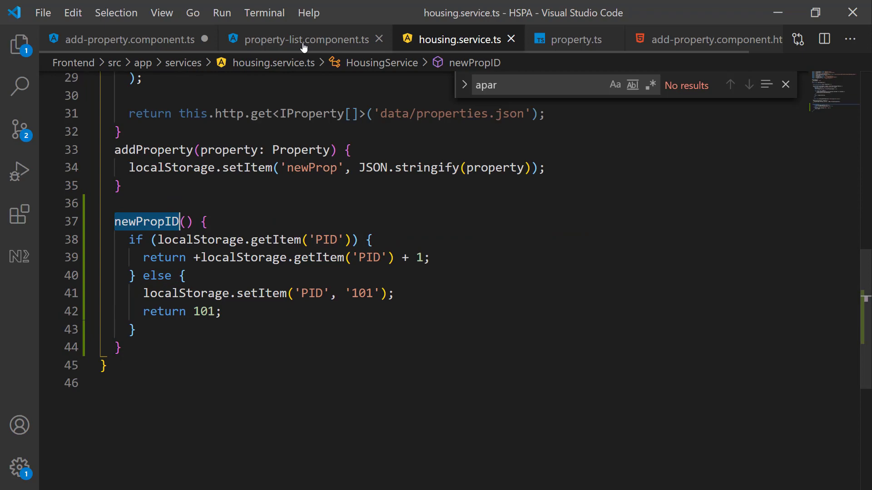
{"action": "left_click", "coordinate": [145, 43]}
{"action": "type", "text": "hous;"}
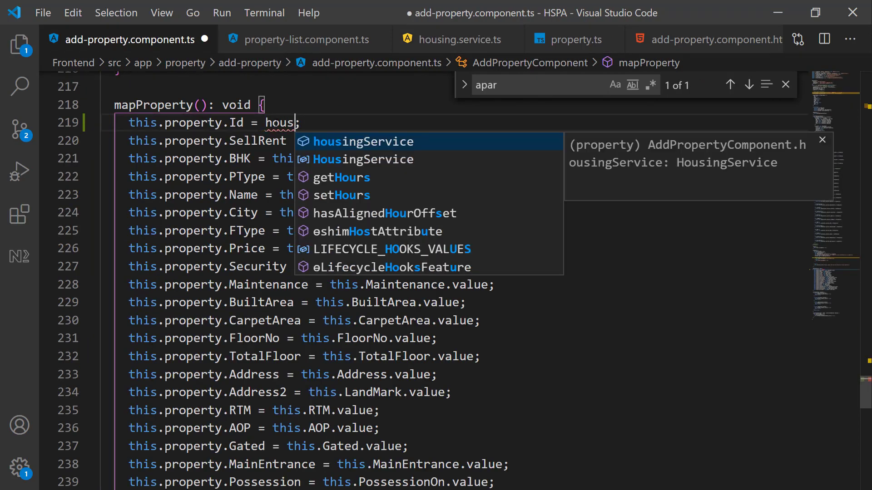
{"action": "key", "text": "Return"}
{"action": "type", "text": "."}
{"action": "key", "text": "Return"}
{"action": "type", "text": "("}
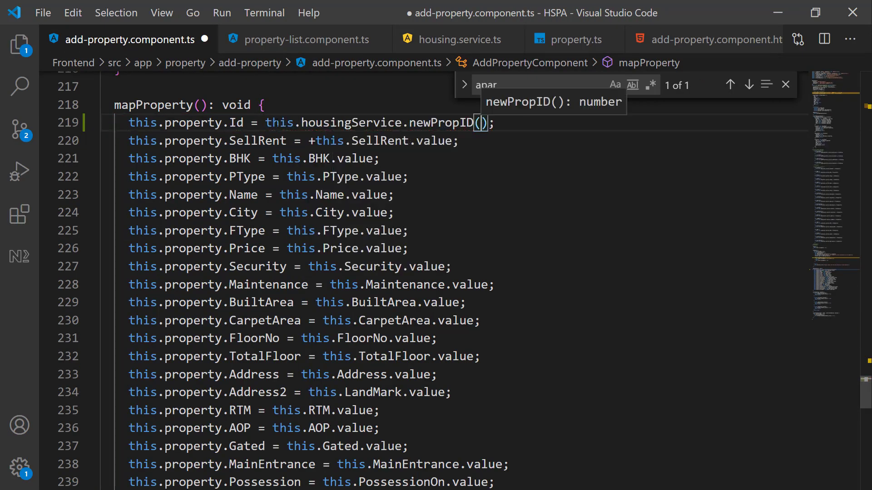
{"action": "key", "text": "End"}
{"action": "key", "text": "ctrl+s"}
{"action": "left_click", "coordinate": [35, 19]}
{"action": "key", "text": "Escape"}
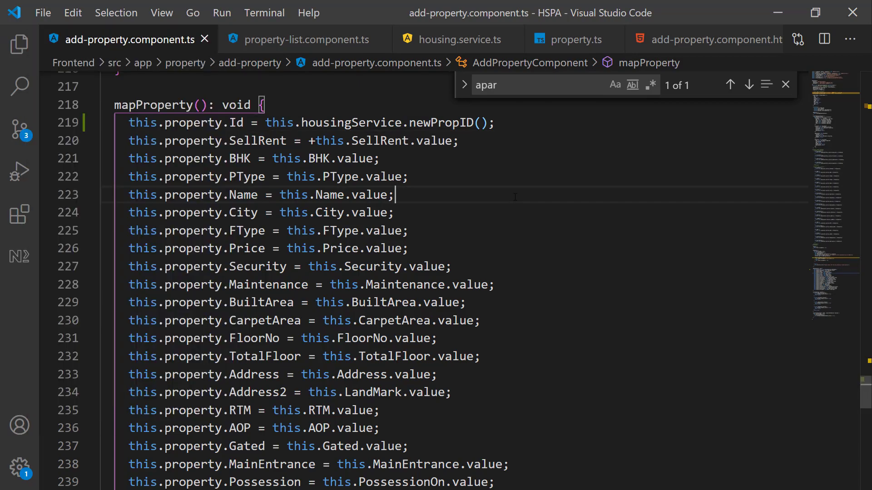
{"action": "key", "text": "alt+Tab"}
Start a listing: 3 BHK Apartment, Semi furnished, Pearl House in Atlanta
{"action": "left_click", "coordinate": [135, 16]}
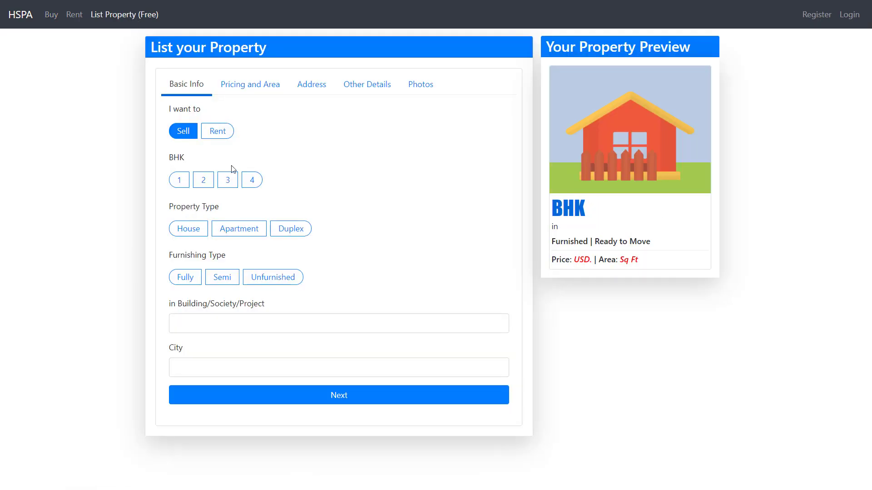
{"action": "left_click", "coordinate": [209, 185]}
{"action": "left_click", "coordinate": [239, 230]}
{"action": "left_click", "coordinate": [222, 277]}
{"action": "left_click", "coordinate": [222, 321]}
{"action": "type", "text": "Pea"}
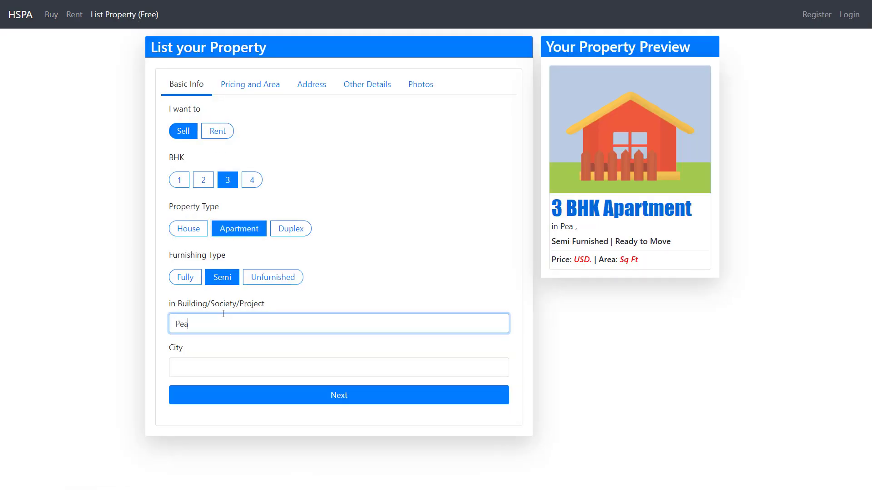
{"action": "type", "text": "rl House"}
{"action": "key", "text": "Tab"}
{"action": "type", "text": "Atlanta"}
{"action": "key", "text": "Return"}
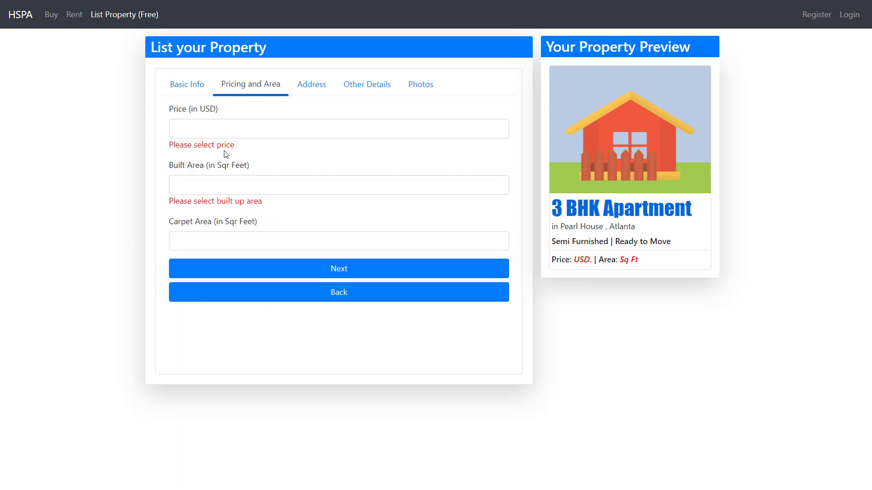
Fill price 1200, built area, address 6 ave Street, ready to move, and submit the listing
{"action": "left_click", "coordinate": [220, 127]}
{"action": "type", "text": "1200"}
{"action": "key", "text": "Tab"}
{"action": "type", "text": "1200"}
{"action": "key", "text": "Return"}
{"action": "left_click", "coordinate": [220, 210]}
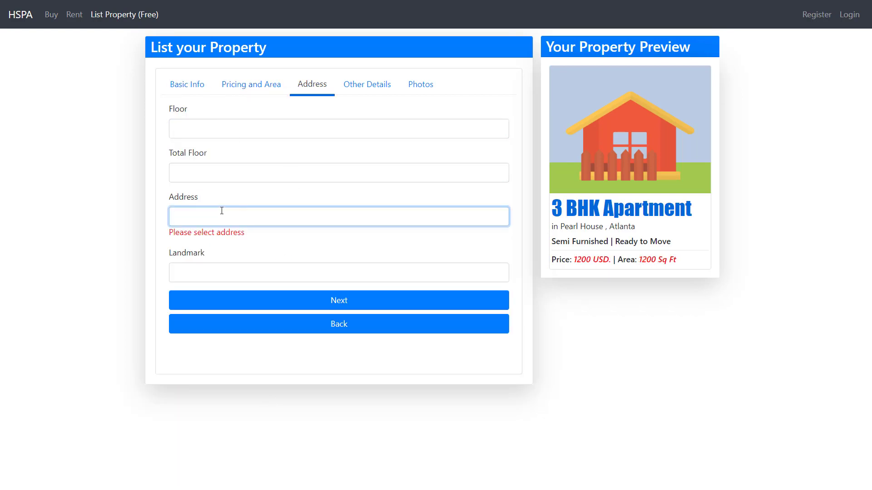
{"action": "type", "text": "6 ave Street"}
{"action": "key", "text": "Return"}
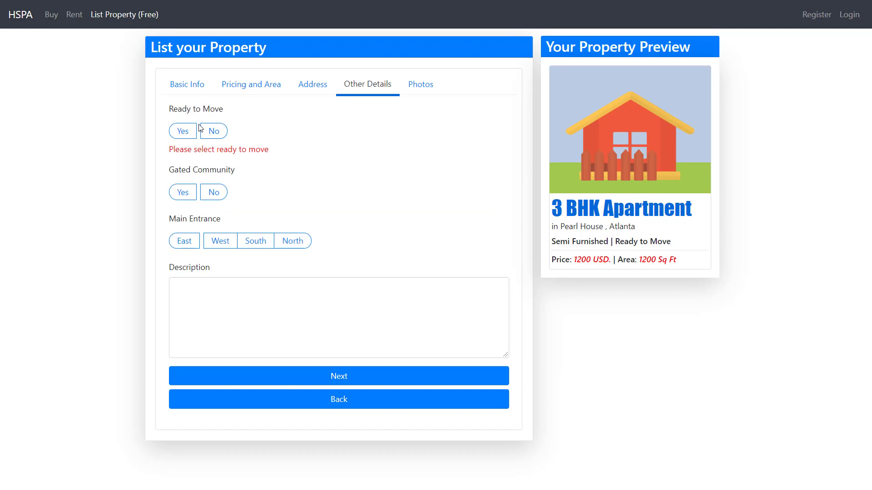
{"action": "key", "text": "space"}
{"action": "left_click", "coordinate": [314, 403]}
{"action": "left_click", "coordinate": [330, 304]}
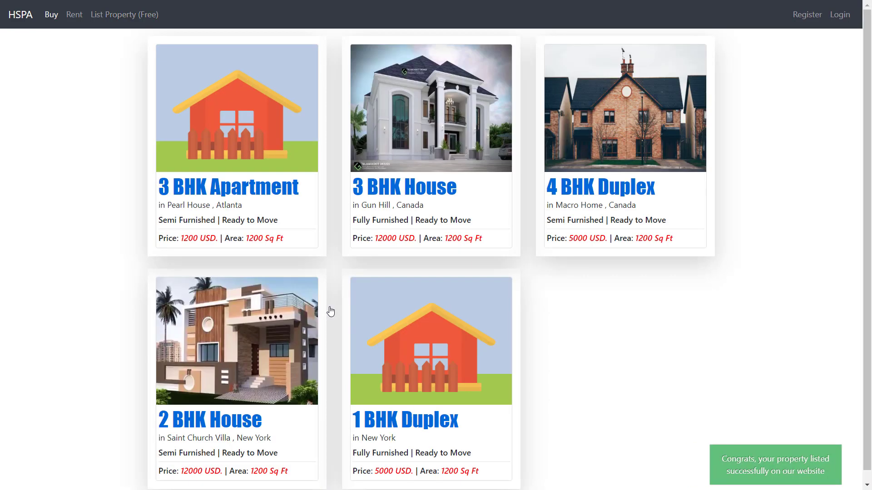
{"action": "mouse_move", "coordinate": [237, 108]}
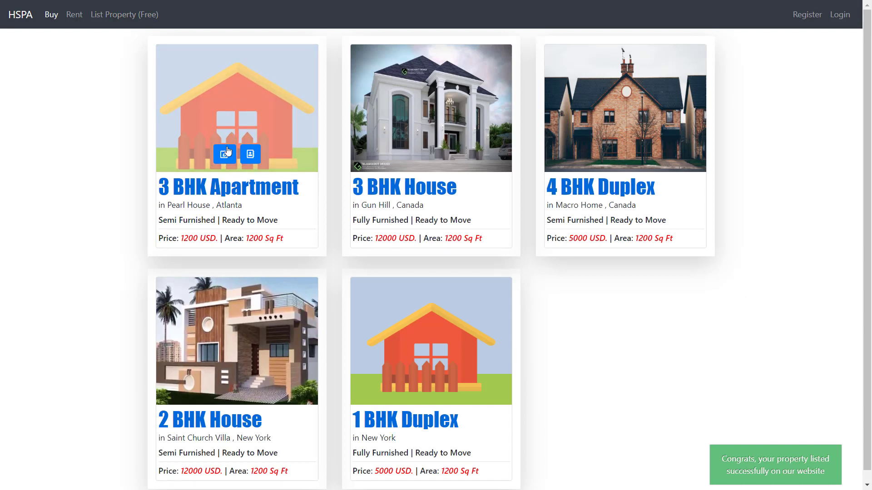
Check the Pearl House detail page shows id 101 and inspect the newProp entry in local storage
{"action": "left_click", "coordinate": [223, 158]}
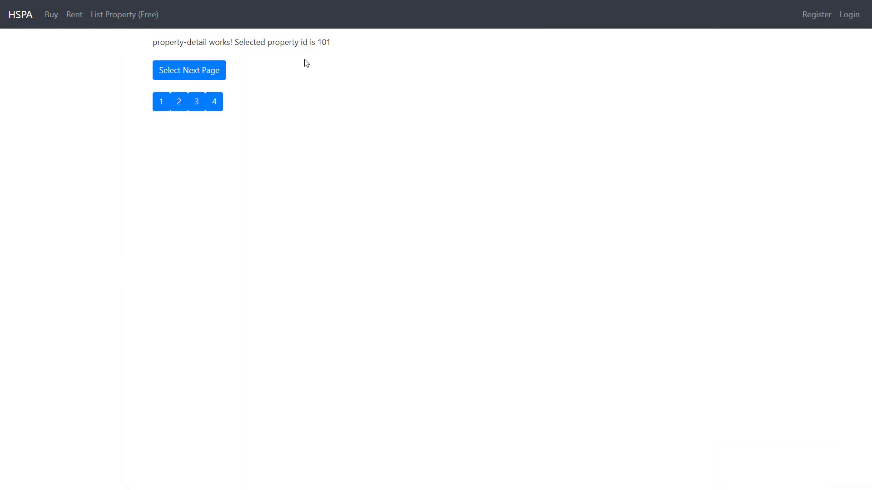
{"action": "left_click_drag", "start_coordinate": [317, 42], "coordinate": [333, 48]}
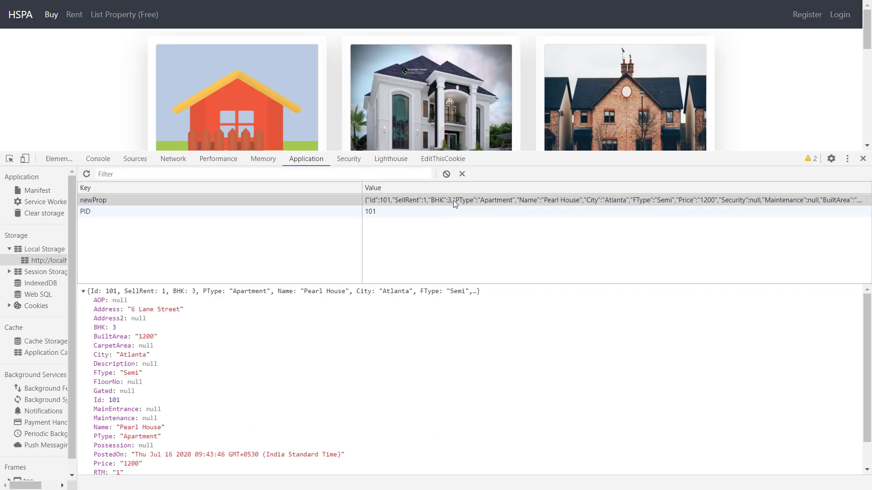
{"action": "left_click", "coordinate": [453, 201]}
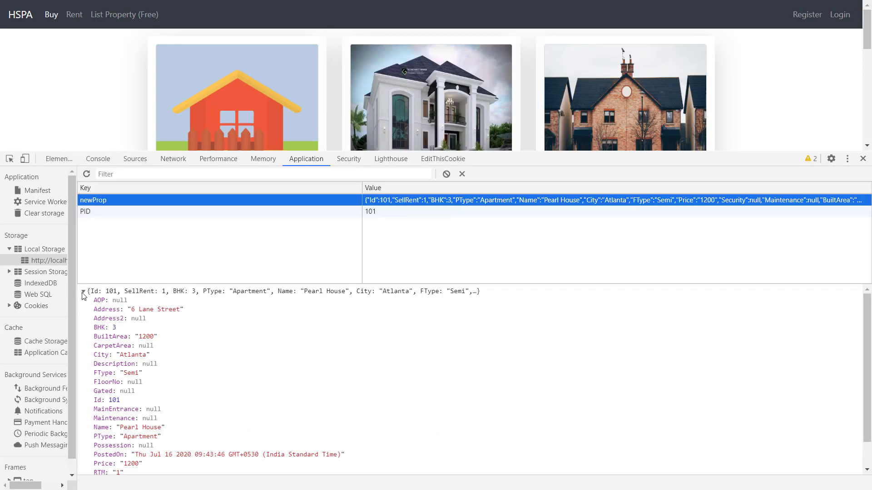
{"action": "left_click", "coordinate": [83, 292]}
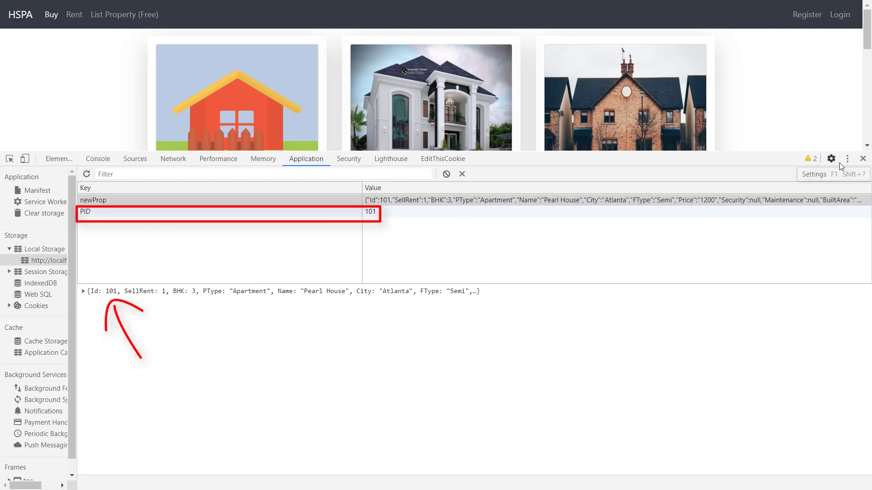
{"action": "key", "text": "F12"}
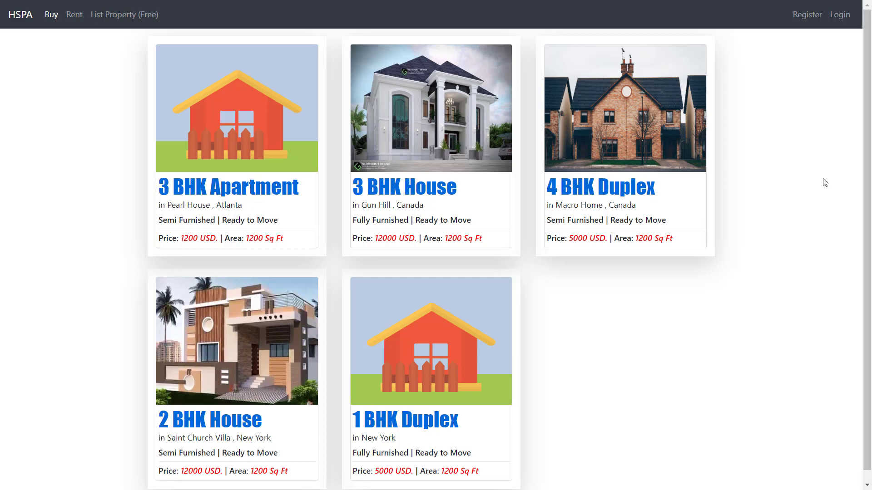
{"action": "key", "text": "F12"}
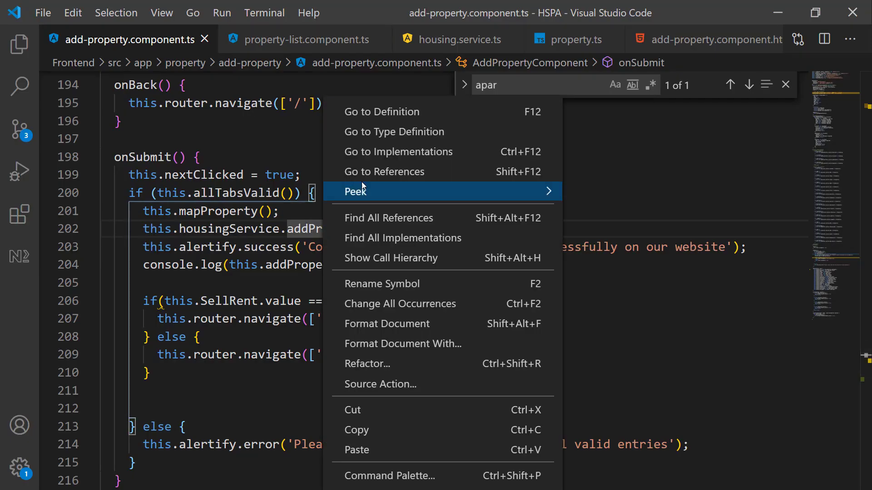
Open an empty first line inside addProperty above its localStorage.setItem call
{"action": "left_click", "coordinate": [383, 113]}
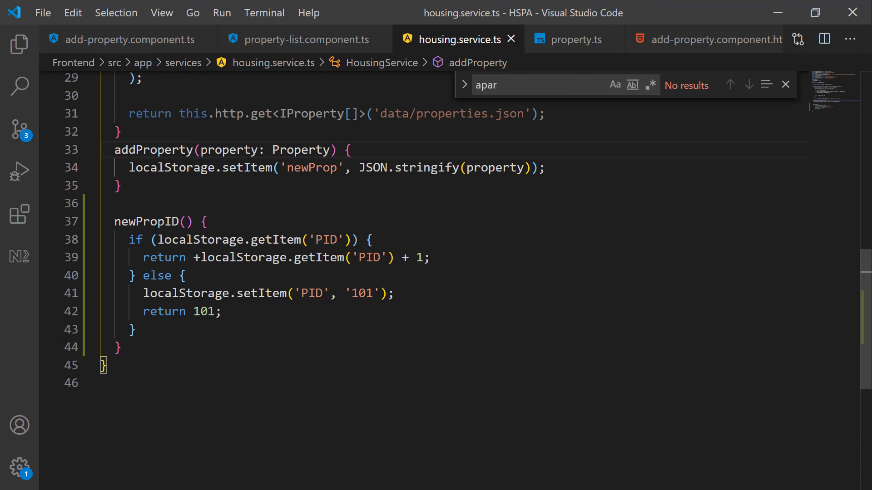
{"action": "left_click", "coordinate": [188, 168]}
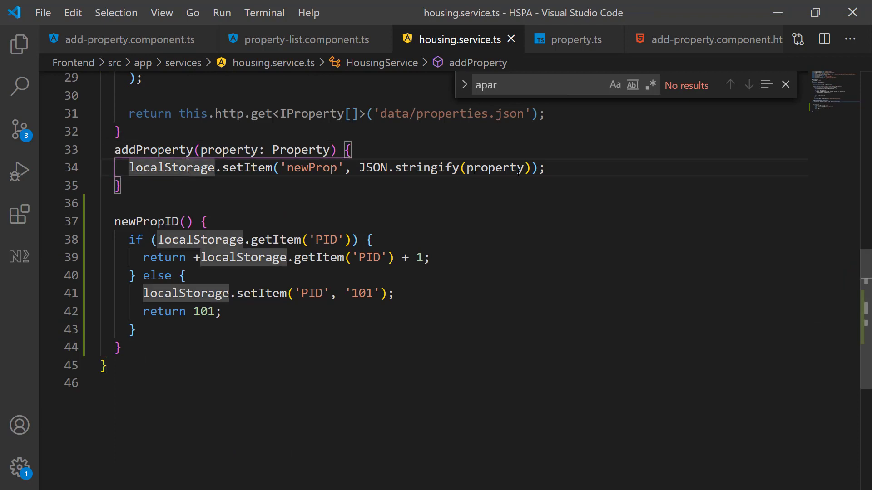
{"action": "left_click", "coordinate": [377, 150]}
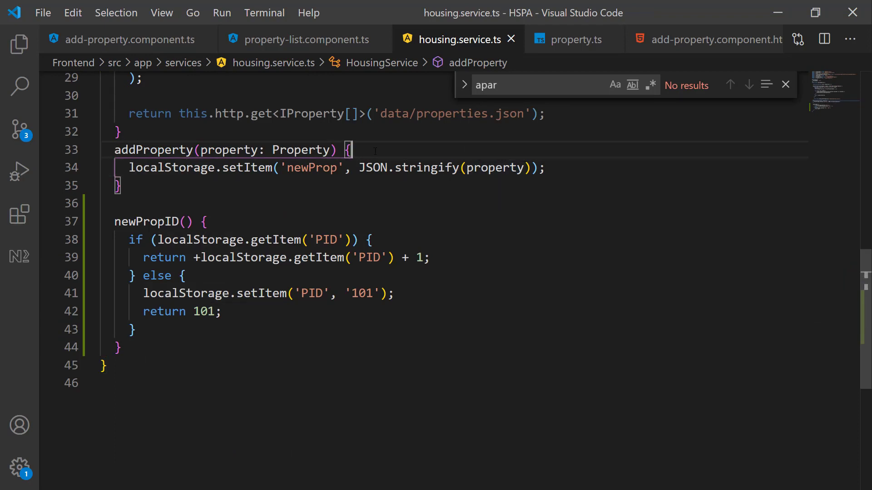
{"action": "key", "text": "Return"}
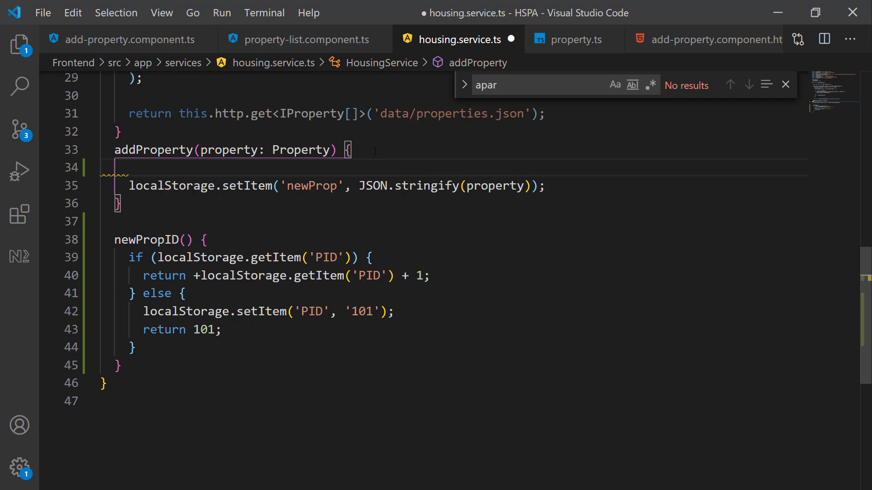
{"action": "type", "text": "let newProp"}
Declare let newProp = [property]; and stringify newProp instead of property in setItem
{"action": "key", "text": "Escape"}
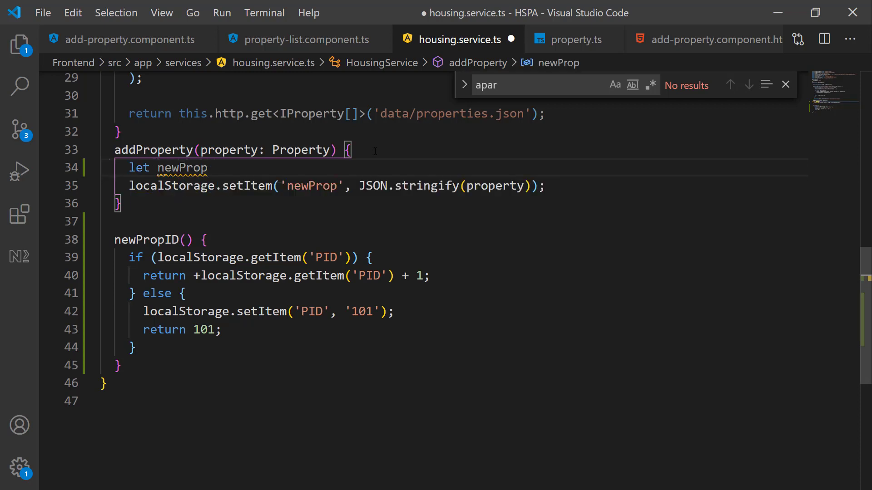
{"action": "type", "text": " = [property"}
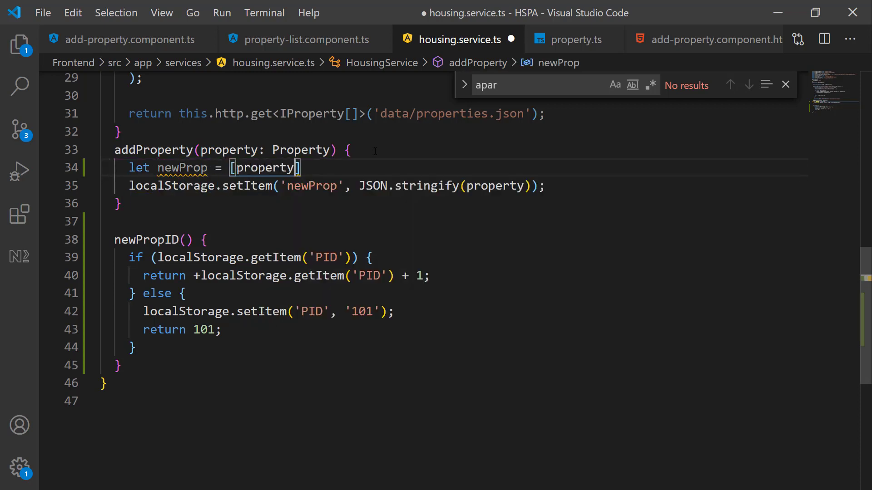
{"action": "type", "text": "]"}
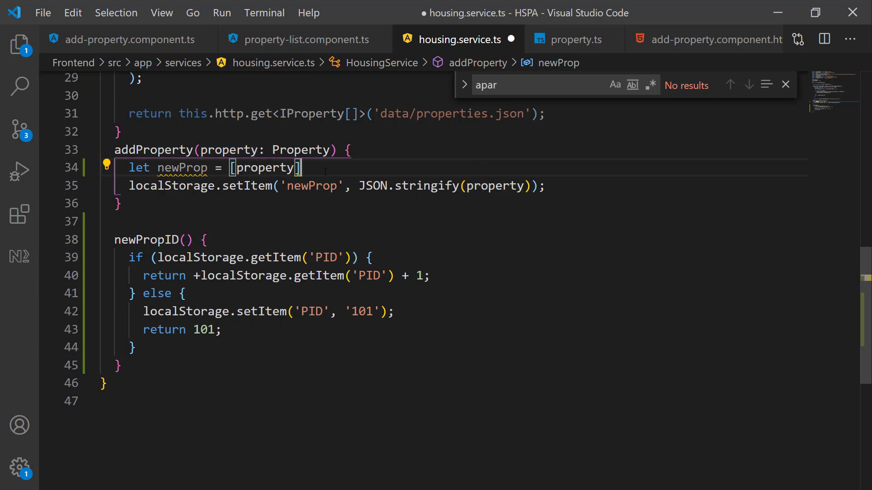
{"action": "type", "text": ";"}
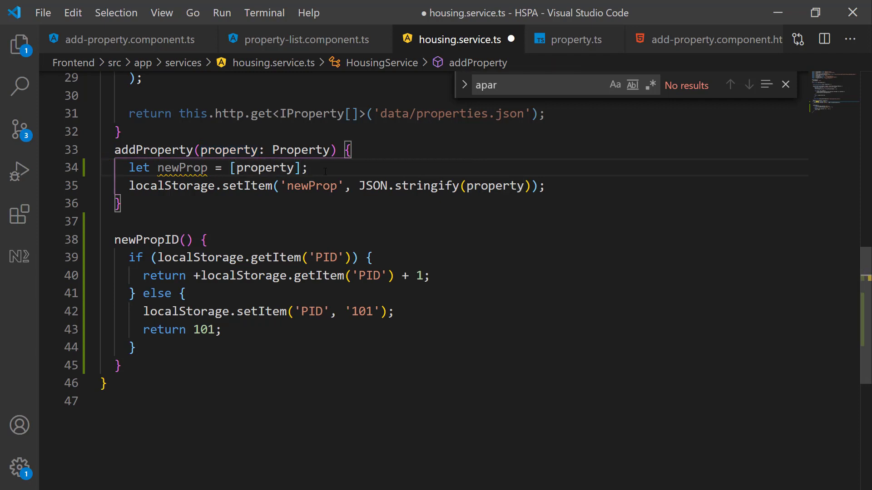
{"action": "double_click", "coordinate": [197, 168]}
{"action": "key", "text": "ctrl+c"}
{"action": "double_click", "coordinate": [495, 186]}
{"action": "key", "text": "ctrl+v"}
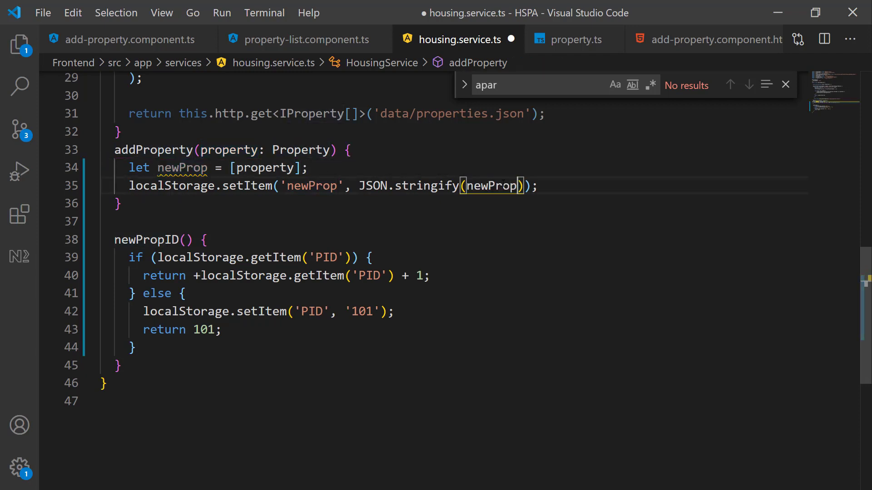
{"action": "left_click", "coordinate": [204, 241]}
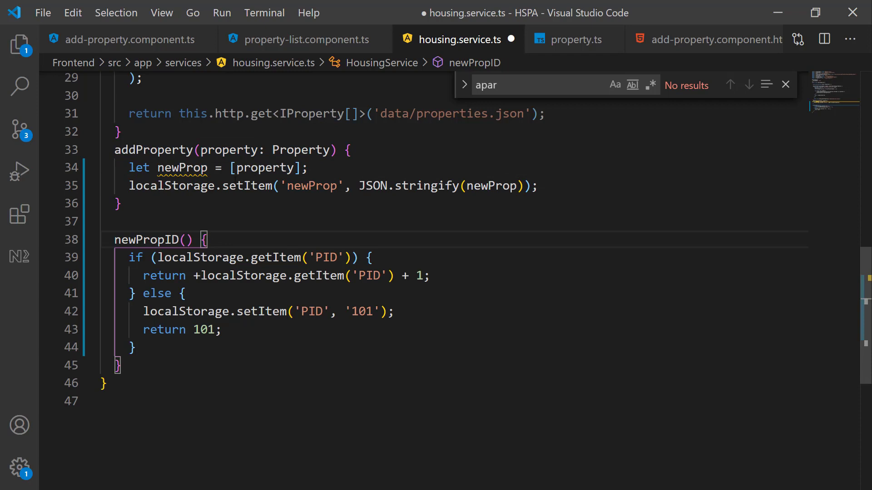
{"action": "left_click", "coordinate": [329, 166]}
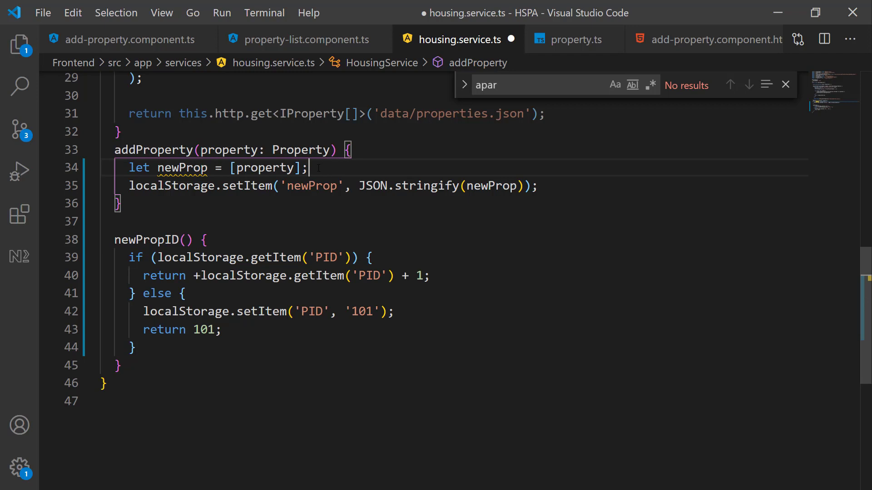
{"action": "key", "text": "Return"}
{"action": "key", "text": "Return"}
{"action": "key", "text": "Return"}
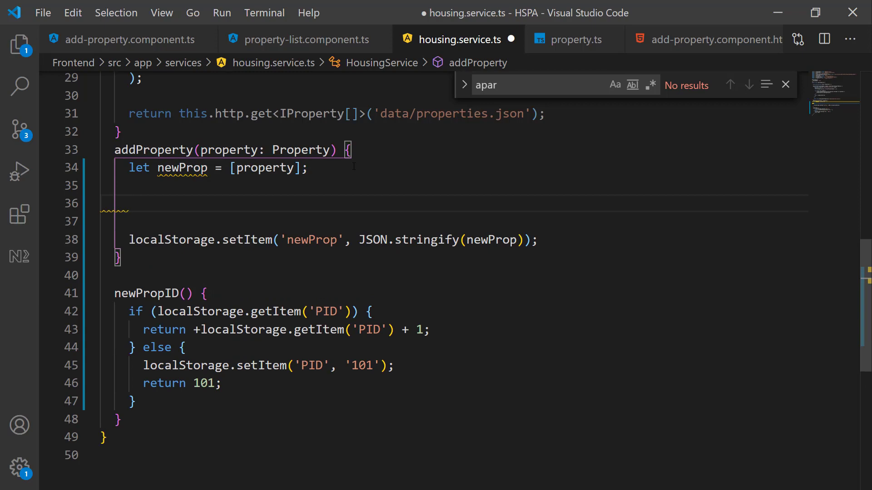
{"action": "type", "text": "if(loca"}
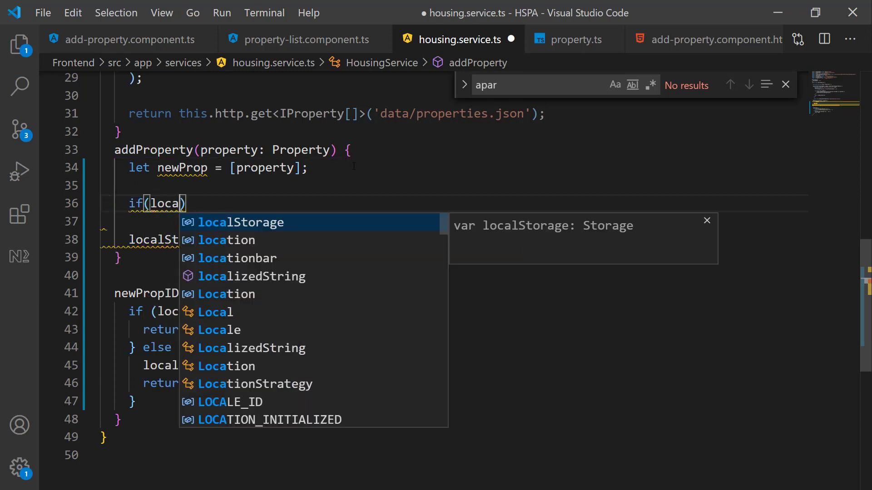
If a stored newProp exists, set newProp to [property, ...JSON.parse(localStorage.getItem('newProp'))]
{"action": "key", "text": "Tab"}
{"action": "type", "text": ".g"}
{"action": "key", "text": "Tab"}
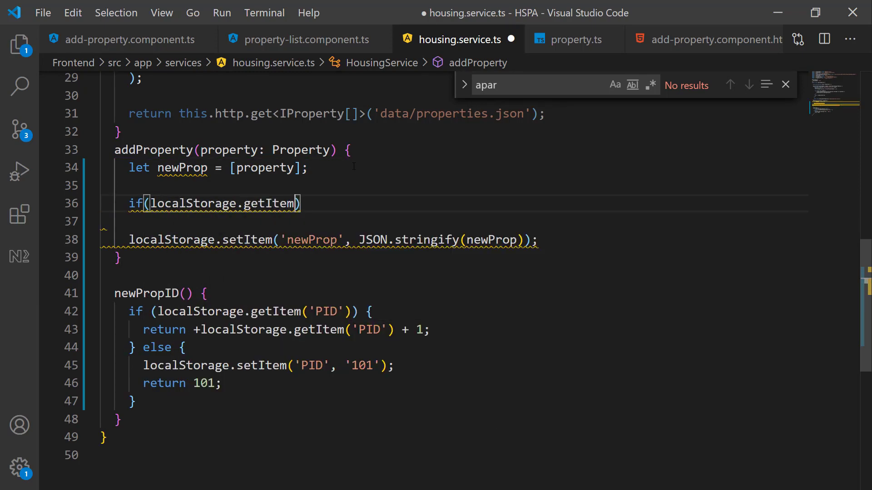
{"action": "type", "text": "('newProp'))"}
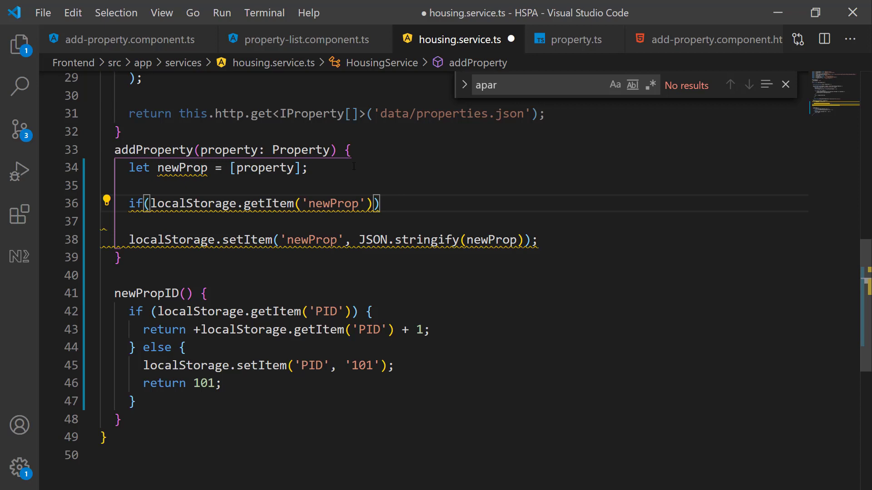
{"action": "type", "text": " {"}
{"action": "key", "text": "Return"}
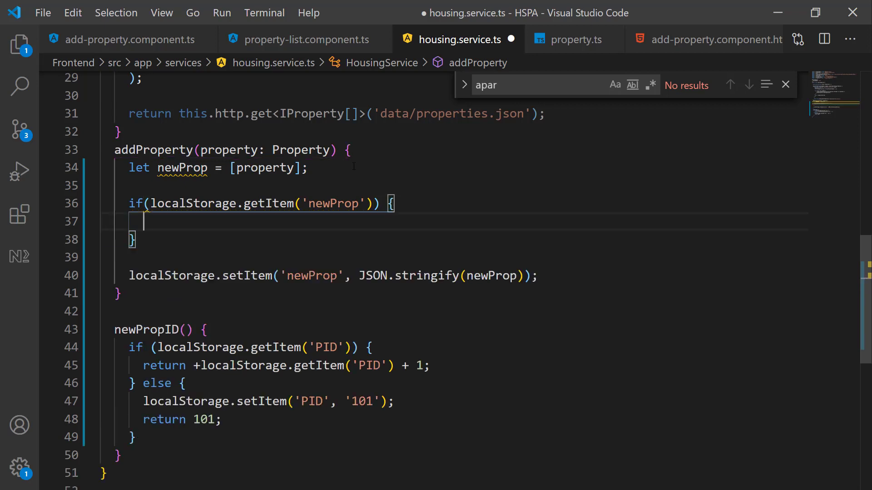
{"action": "type", "text": "new"}
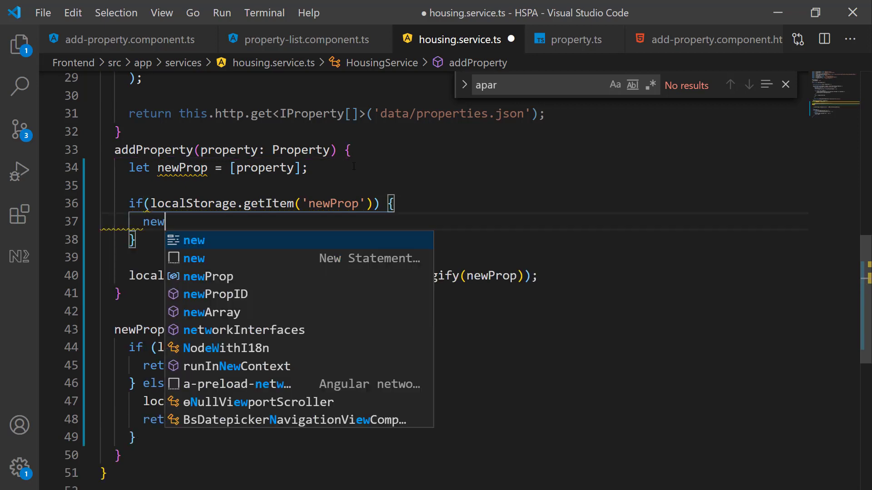
{"action": "type", "text": "Prop = ["}
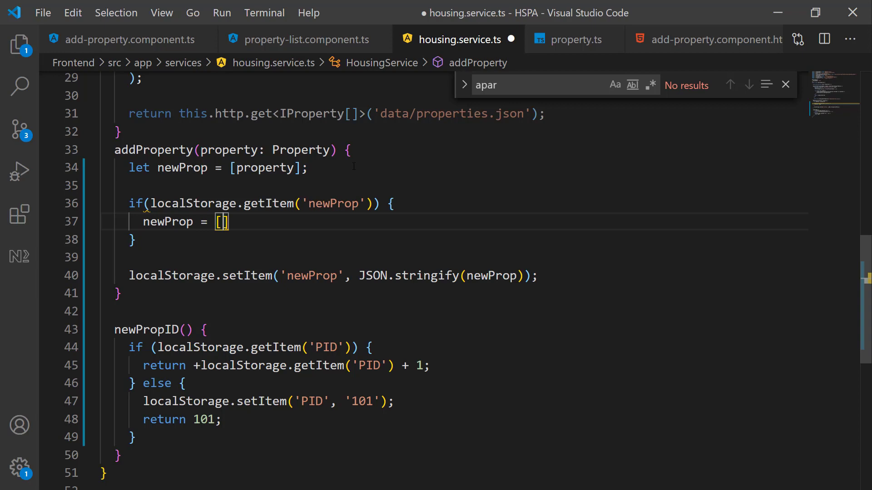
{"action": "type", "text": "prop"}
{"action": "key", "text": "Return"}
{"action": "type", "text": ","}
{"action": "key", "text": "Return"}
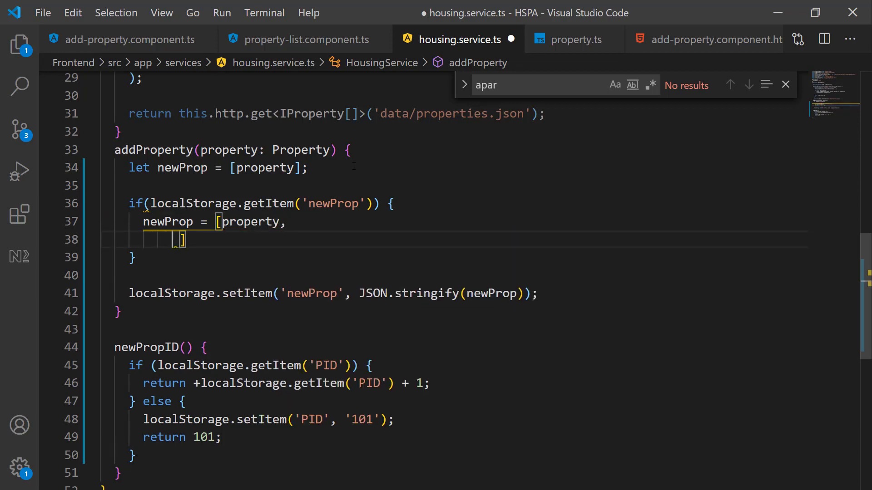
{"action": "key", "text": "Tab"}
{"action": "key", "text": "Tab"}
{"action": "key", "text": "Tab"}
{"action": "type", "text": "...json"}
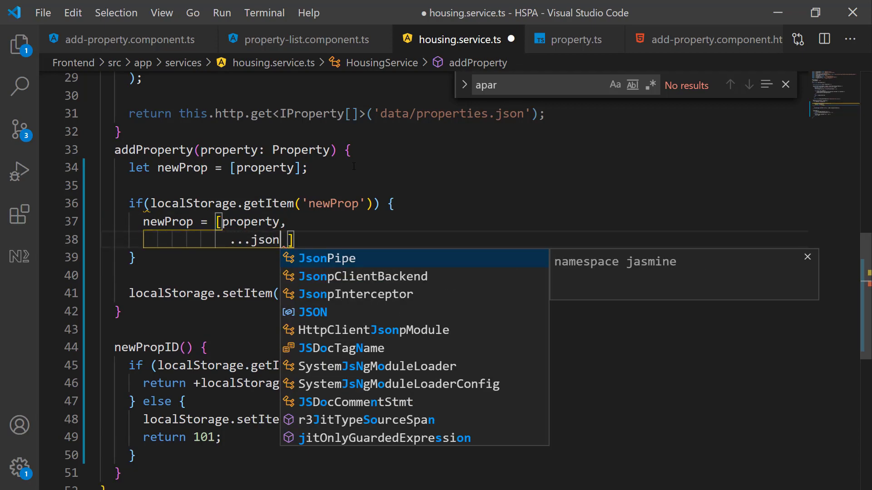
{"action": "key", "text": "Down"}
{"action": "key", "text": "Down"}
{"action": "key", "text": "Down"}
{"action": "key", "text": "Return"}
{"action": "type", "text": ".parse"}
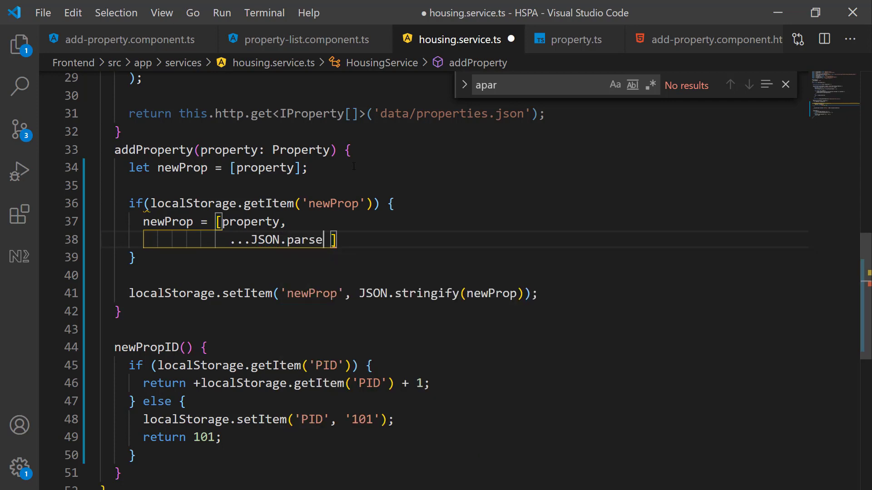
{"action": "type", "text": "(loca"}
{"action": "key", "text": "Return"}
{"action": "type", "text": ".g"}
{"action": "key", "text": "Return"}
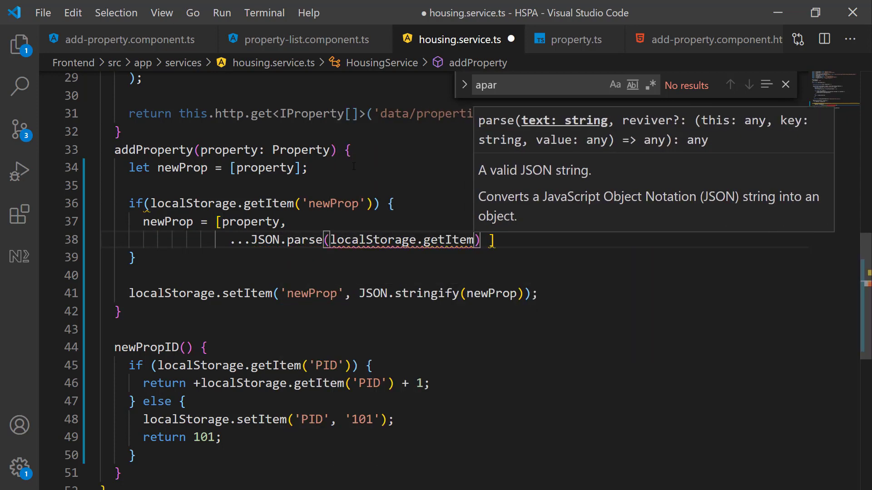
{"action": "type", "text": "('newProp'"}
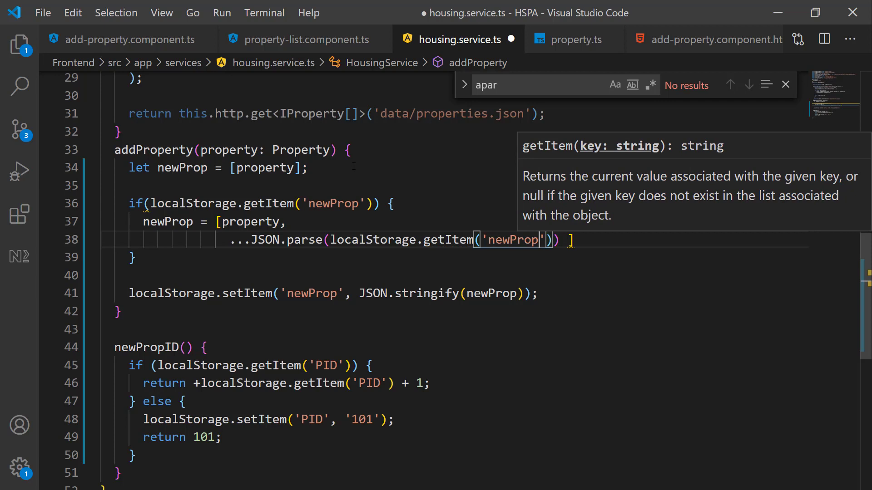
{"action": "type", "text": "))"}
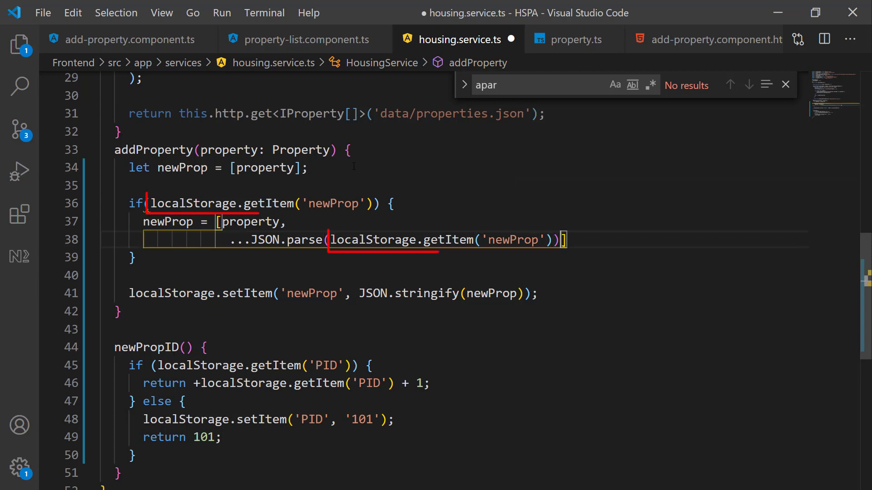
{"action": "key", "text": "End"}
{"action": "type", "text": ";"}
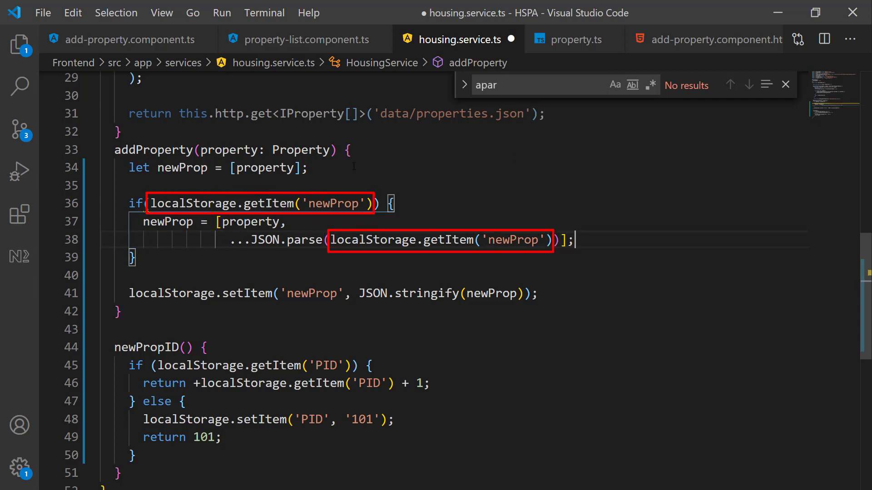
Tidy the if statement by adding a space after the if keyword
{"action": "key", "text": "Down"}
{"action": "key", "text": "Down"}
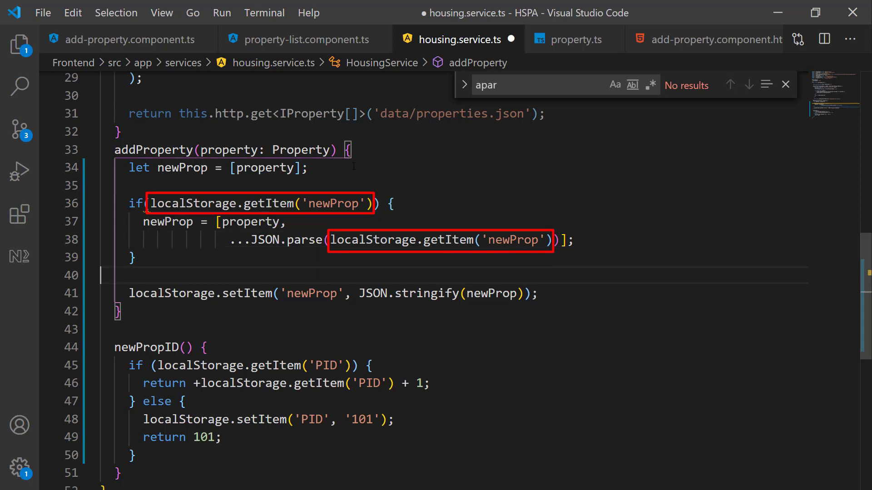
{"action": "key", "text": "Up"}
{"action": "key", "text": "Up"}
{"action": "key", "text": "Up"}
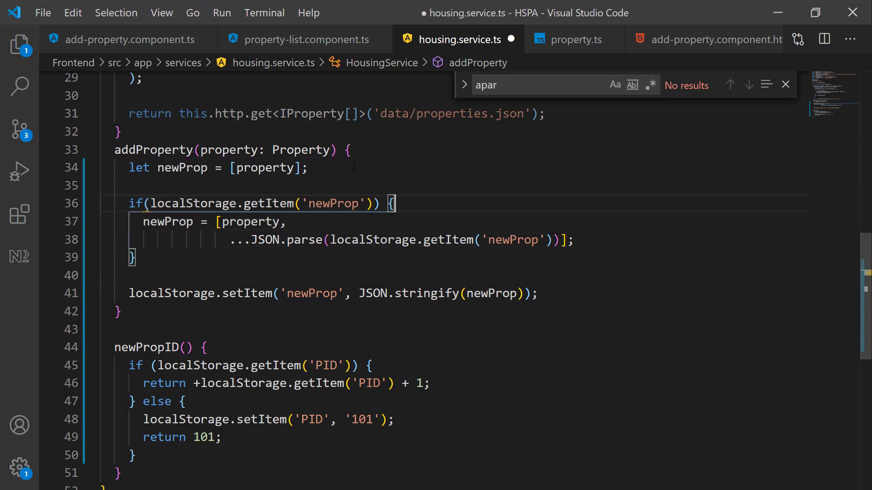
{"action": "key", "text": "Up"}
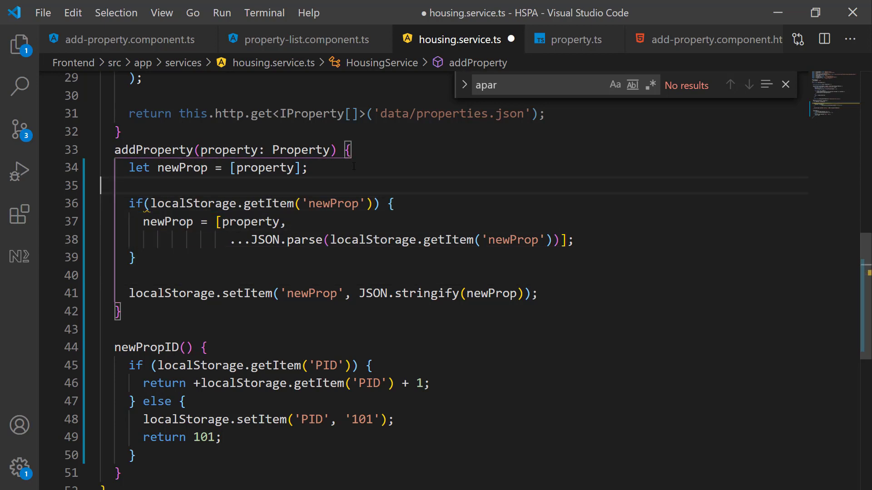
{"action": "key", "text": "Down"}
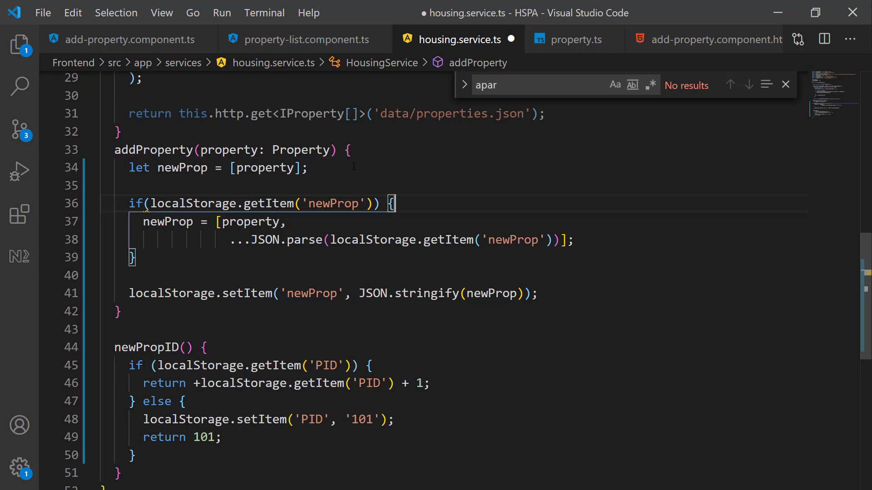
{"action": "key", "text": "Home"}
{"action": "key", "text": "ctrl+shift+Right"}
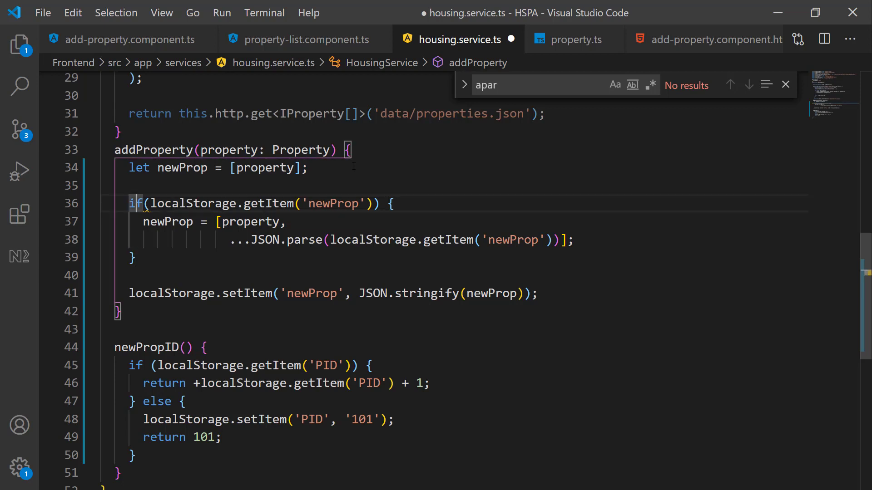
{"action": "key", "text": "shift+Right"}
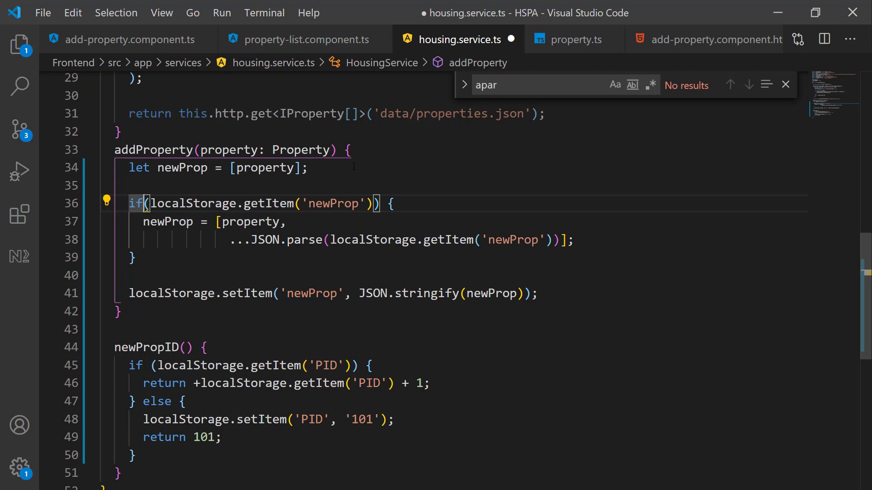
{"action": "key", "text": "Right"}
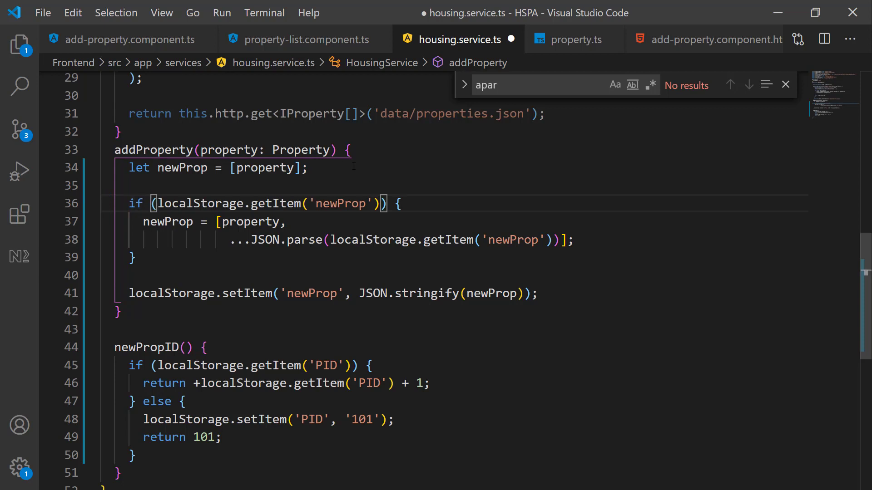
Add a comment above the if check explaining the existing-newProp merge and save housing.service.ts
{"action": "key", "text": "ctrl+shift+Return"}
{"action": "type", "text": "//"}
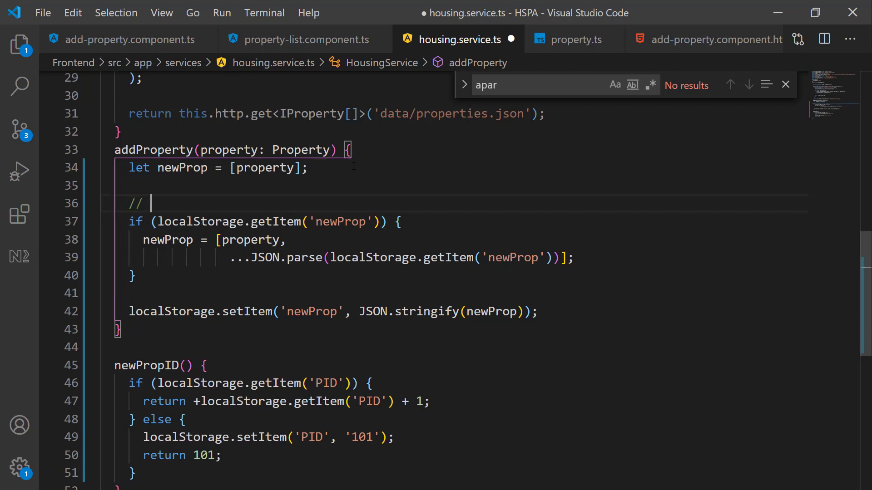
{"action": "type", "text": " Add new property in a"}
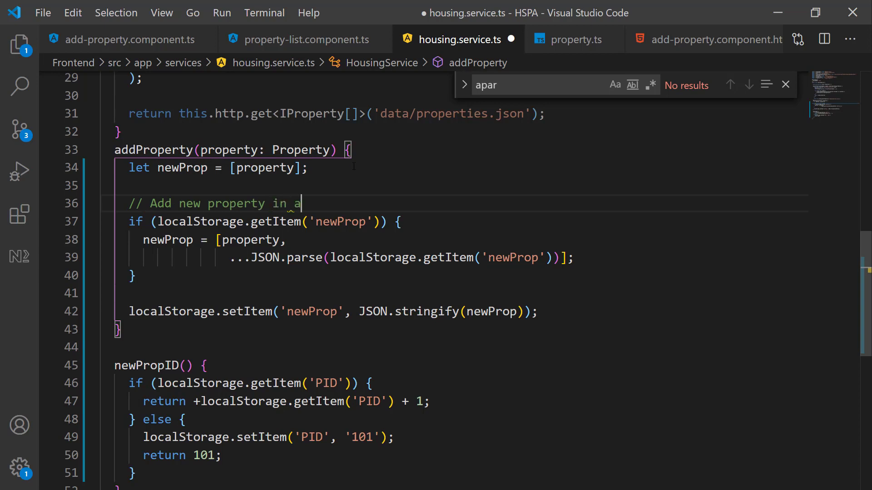
{"action": "type", "text": "rray if "}
{"action": "type", "text": "ne"}
{"action": "type", "text": "wProp alreay eixsts"}
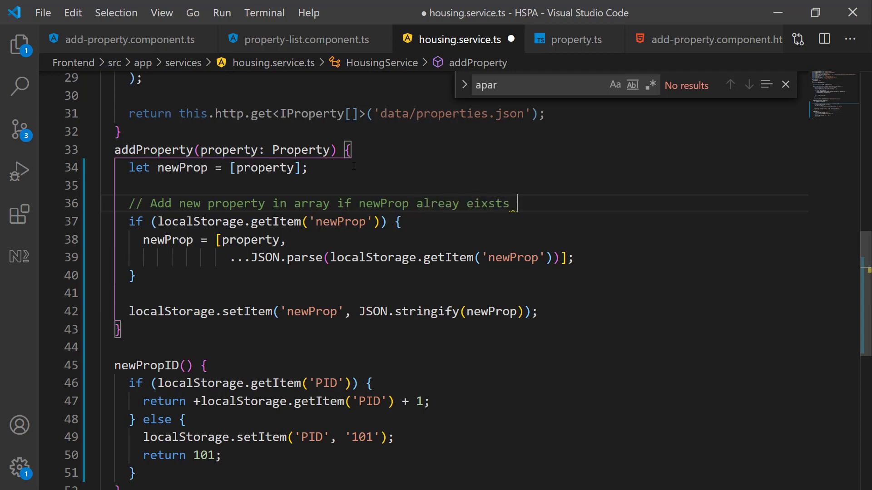
{"action": "key", "text": "BackSpace"}
{"action": "key", "text": "BackSpace"}
{"action": "key", "text": "BackSpace"}
{"action": "type", "text": "xists in local storat"}
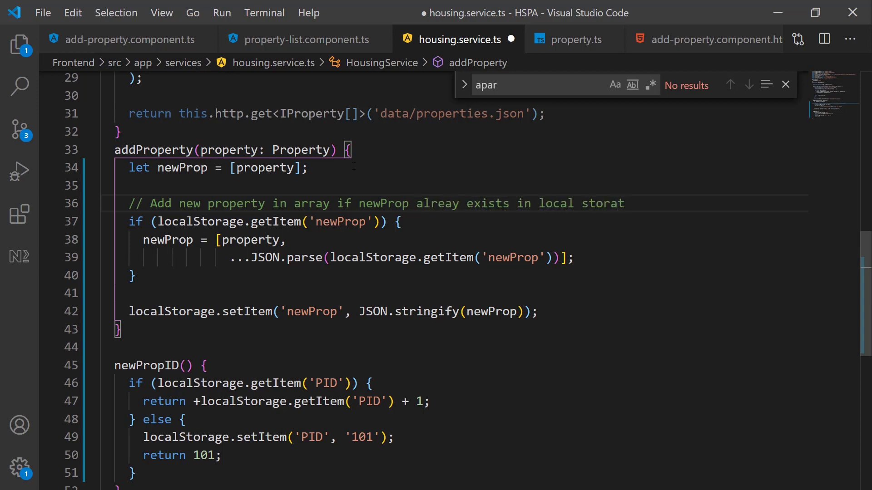
{"action": "key", "text": "BackSpace"}
{"action": "type", "text": "ge"}
{"action": "left_click", "coordinate": [567, 312]}
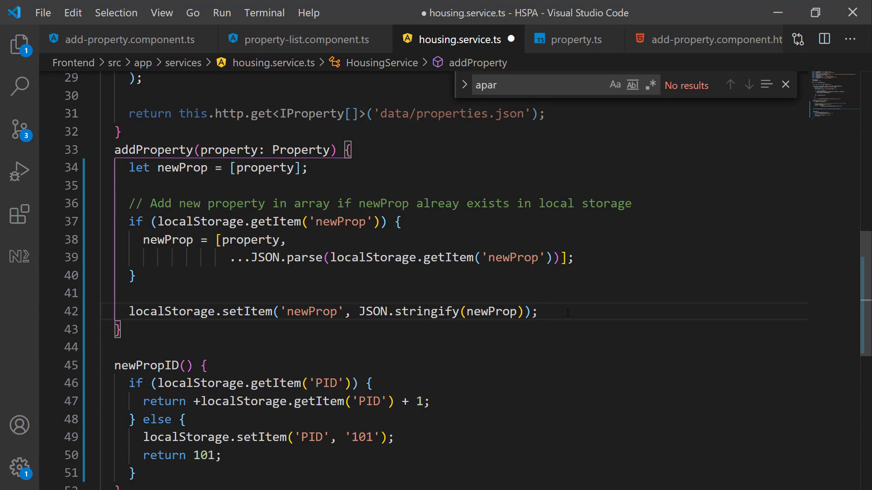
{"action": "key", "text": "ctrl+s"}
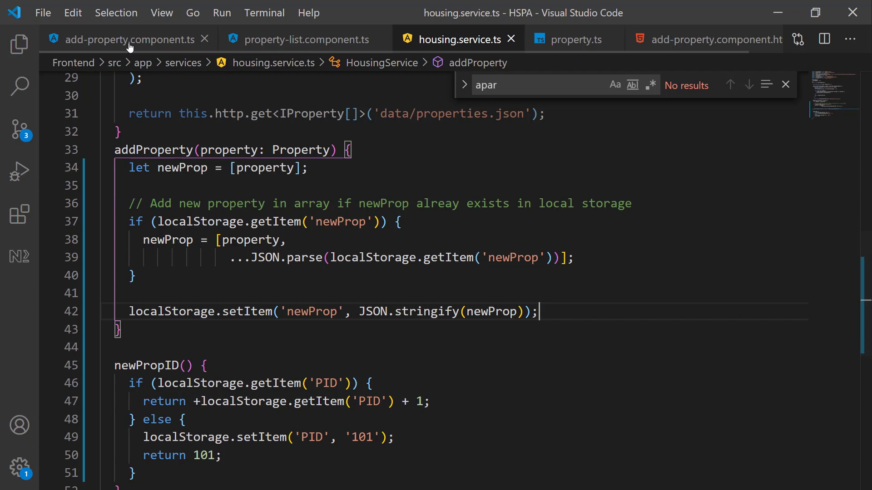
Delete the newProperty merging block from ngOnInit in property-list.component.ts
{"action": "mouse_move", "coordinate": [306, 40]}
{"action": "left_click", "coordinate": [295, 48]}
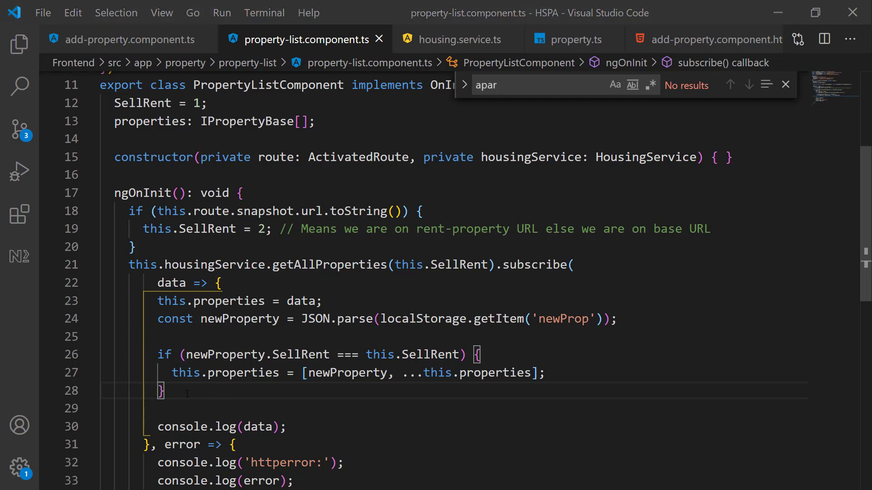
{"action": "left_click_drag", "start_coordinate": [197, 394], "coordinate": [15, 319]}
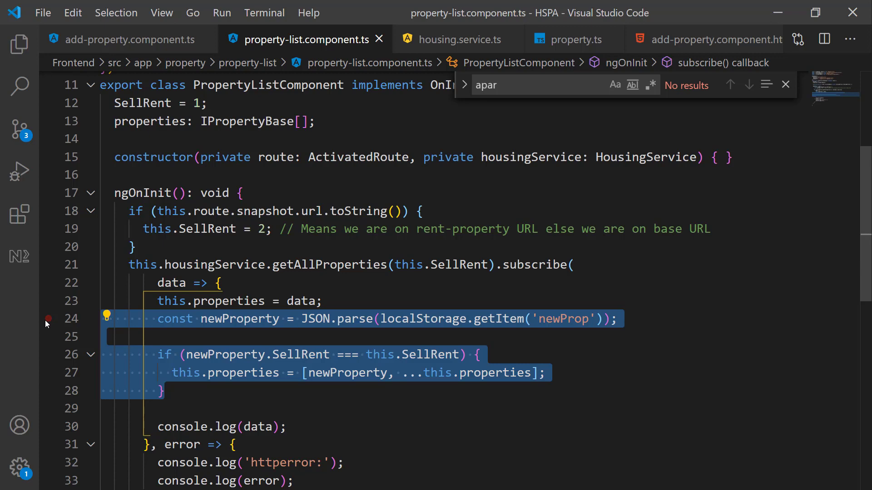
{"action": "key", "text": "ctrl+shift+k"}
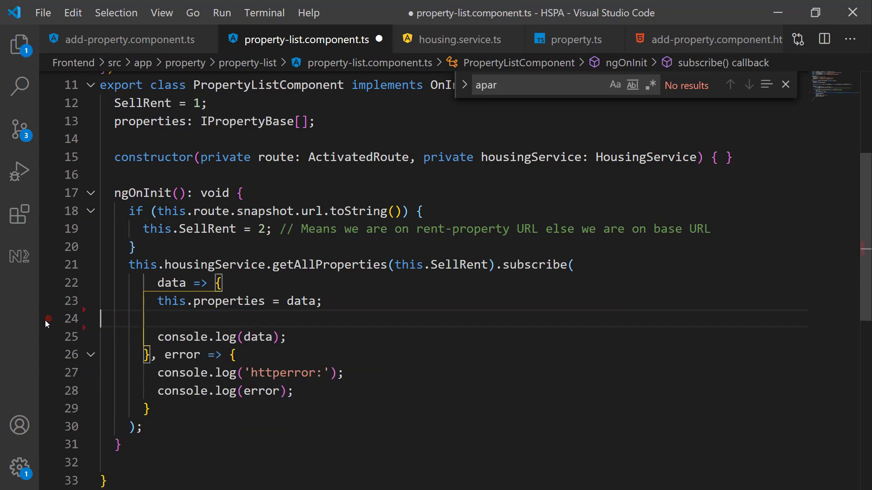
{"action": "key", "text": "Delete"}
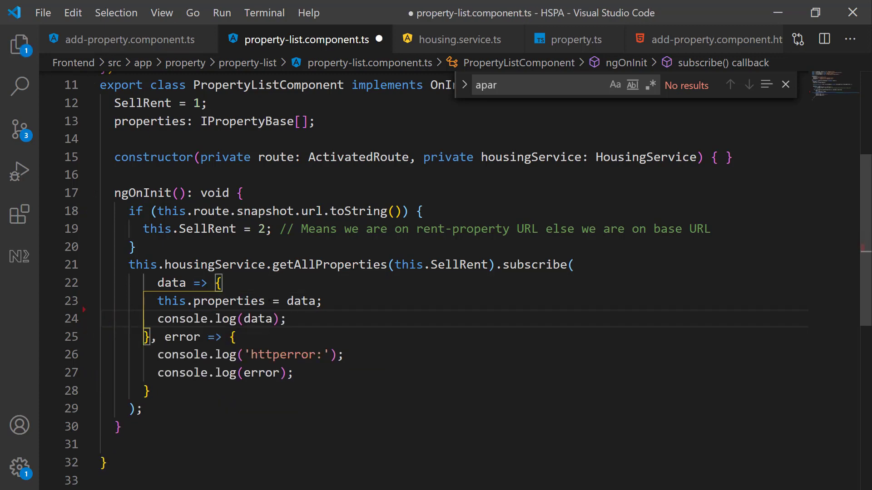
Jump to the definition of getAllProperties in the housing service
{"action": "right_click", "coordinate": [353, 264]}
{"action": "left_click", "coordinate": [422, 112]}
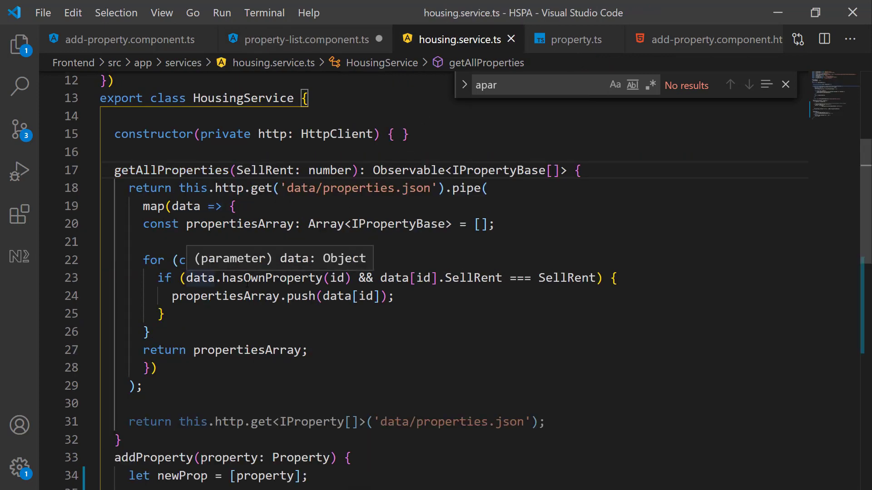
Position the caret in getAllProperties' map callback around the propertiesArray declaration and for loop
{"action": "left_click", "coordinate": [530, 224]}
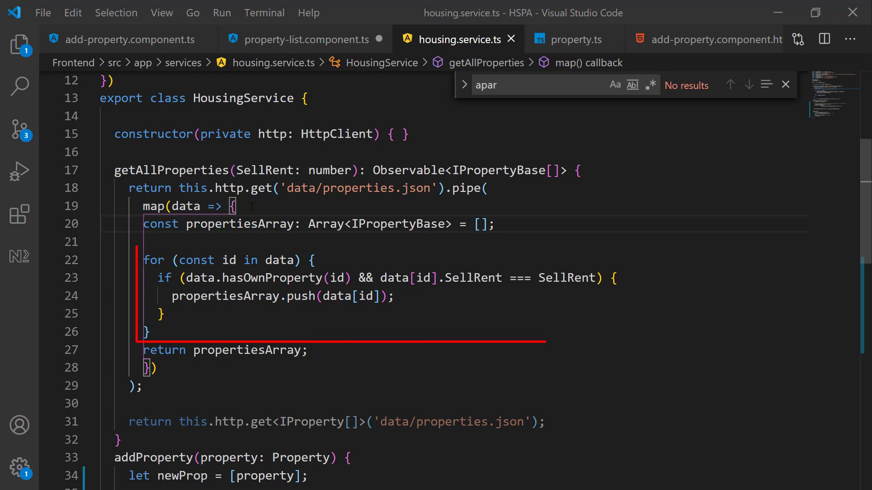
{"action": "left_click", "coordinate": [217, 224]}
{"action": "left_click", "coordinate": [330, 334]}
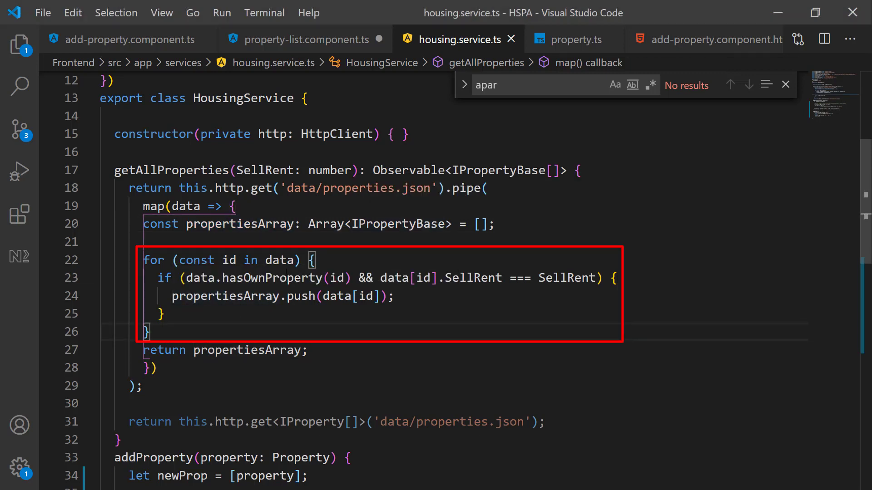
Add a localProperties constant parsed from localStorage newProp and an if (localProperties) block above the for loop
{"action": "left_click", "coordinate": [204, 241]}
{"action": "key", "text": "Return"}
{"action": "key", "text": "Return"}
{"action": "key", "text": "Return"}
{"action": "key", "text": "Up"}
{"action": "key", "text": "Up"}
{"action": "key", "text": "Up"}
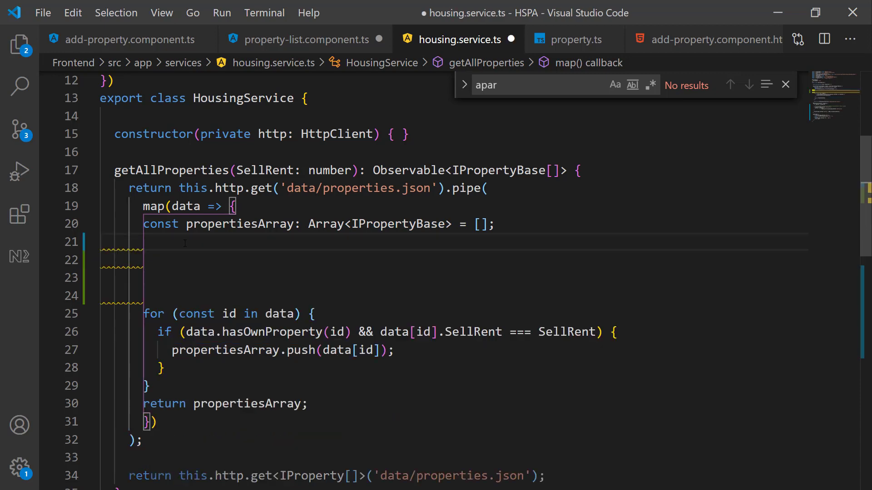
{"action": "type", "text": "const localProperties"}
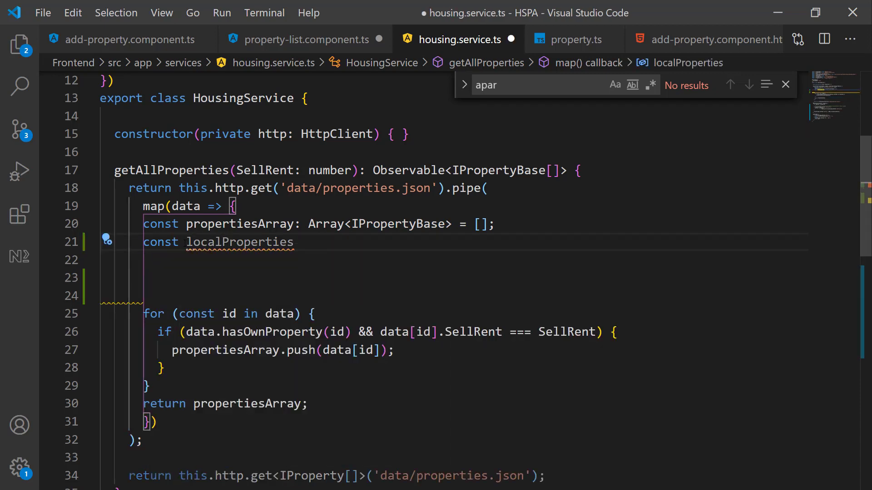
{"action": "type", "text": " = JSON.par"}
{"action": "key", "text": "Tab"}
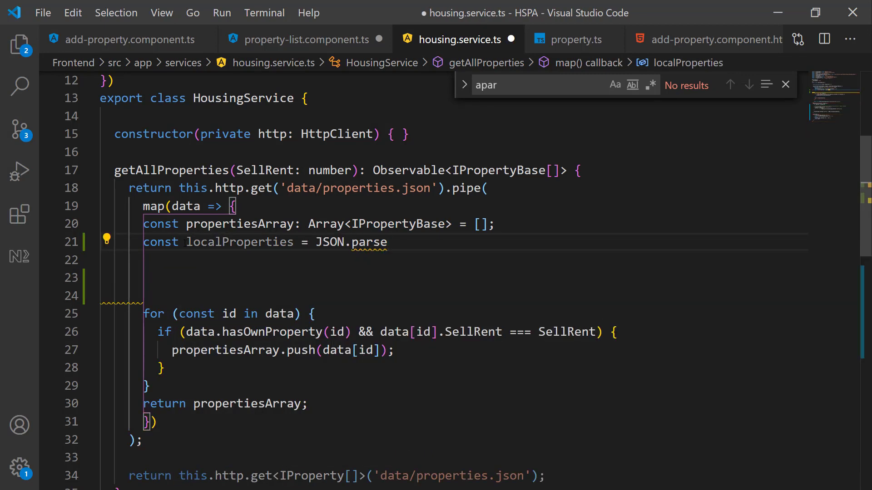
{"action": "type", "text": "(localStorage.getItem"}
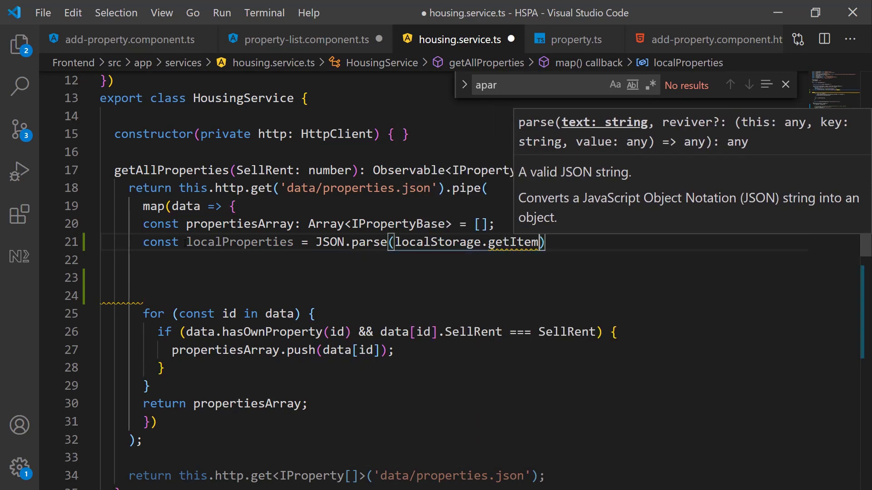
{"action": "type", "text": "('newProp'))"}
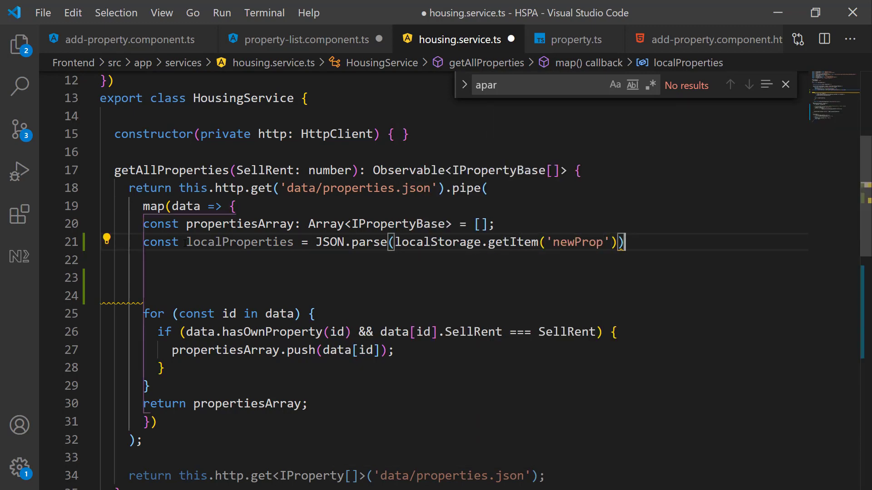
{"action": "type", "text": ";"}
{"action": "key", "text": "Return"}
{"action": "type", "text": "if"}
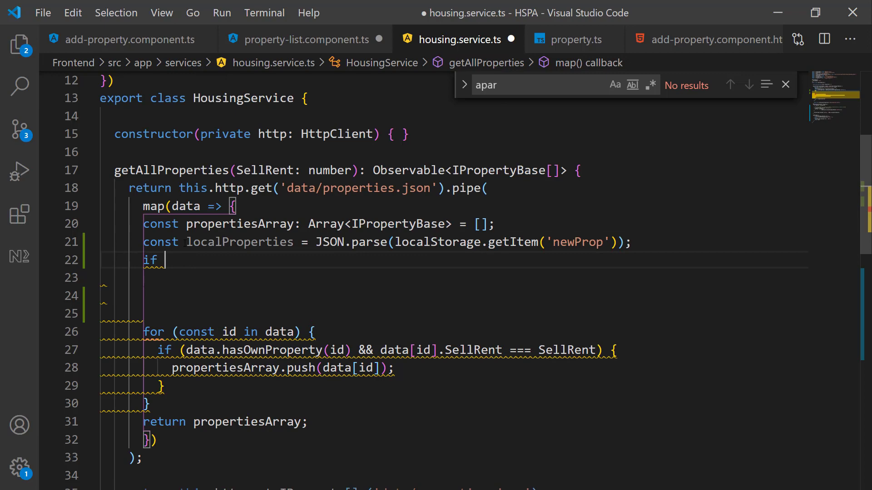
{"action": "type", "text": " (locapr"}
{"action": "key", "text": "Tab"}
{"action": "key", "text": "Right"}
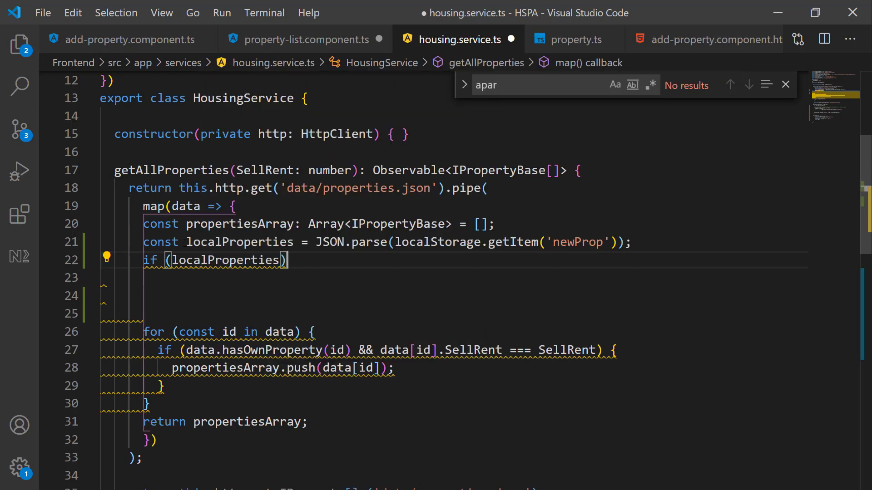
{"action": "type", "text": "{"}
{"action": "key", "text": "Return"}
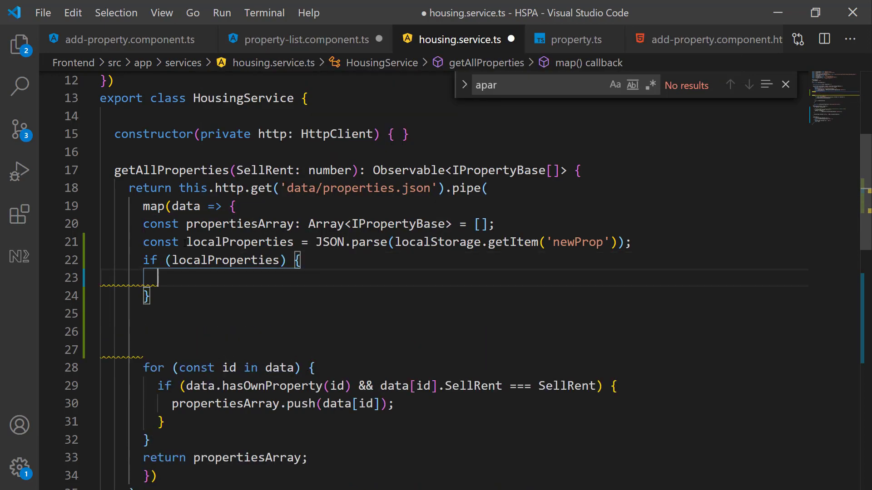
Copy the existing for loop into the new if block and tidy the extra blank lines
{"action": "left_click_drag", "start_coordinate": [151, 440], "coordinate": [98, 371]}
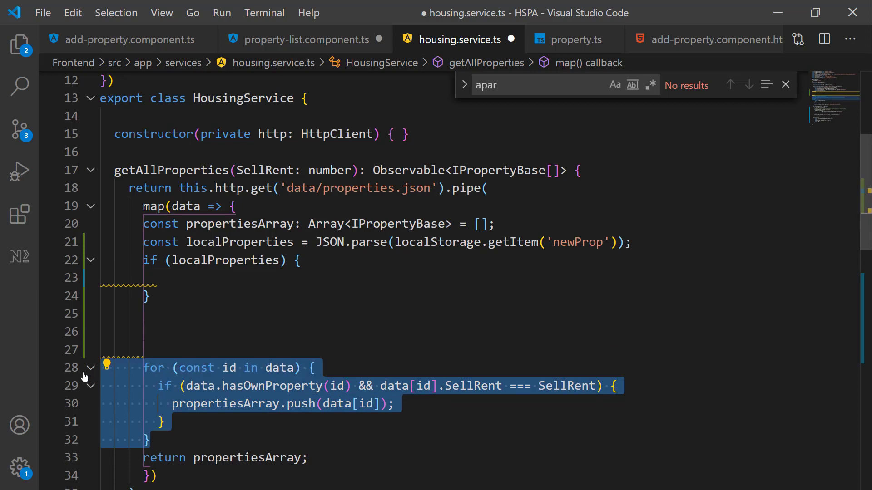
{"action": "key", "text": "ctrl+c"}
{"action": "left_click", "coordinate": [149, 278]}
{"action": "key", "text": "ctrl+v"}
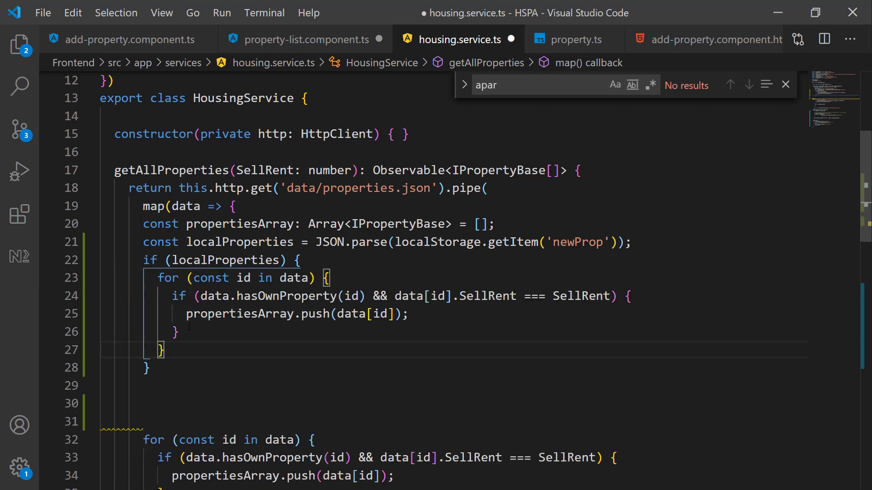
{"action": "key", "text": "Delete"}
{"action": "key", "text": "Delete"}
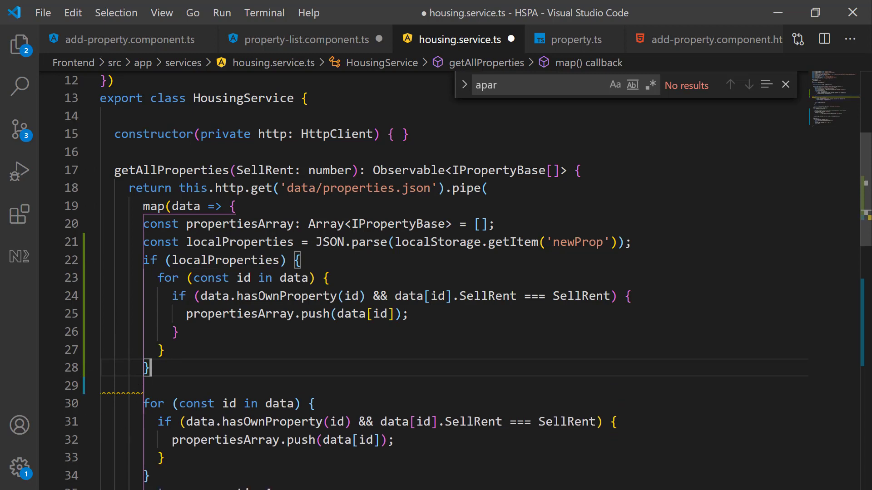
{"action": "left_click", "coordinate": [309, 278]}
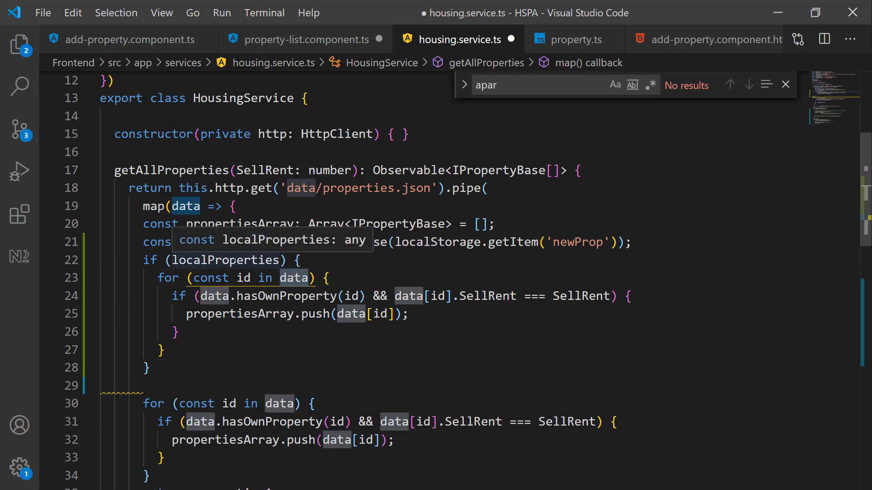
Replace every data reference in the copied loop with localProperties and leave a blank line above the if
{"action": "double_click", "coordinate": [234, 260]}
{"action": "key", "text": "ctrl+c"}
{"action": "double_click", "coordinate": [293, 278]}
{"action": "key", "text": "ctrl+v"}
{"action": "double_click", "coordinate": [215, 295]}
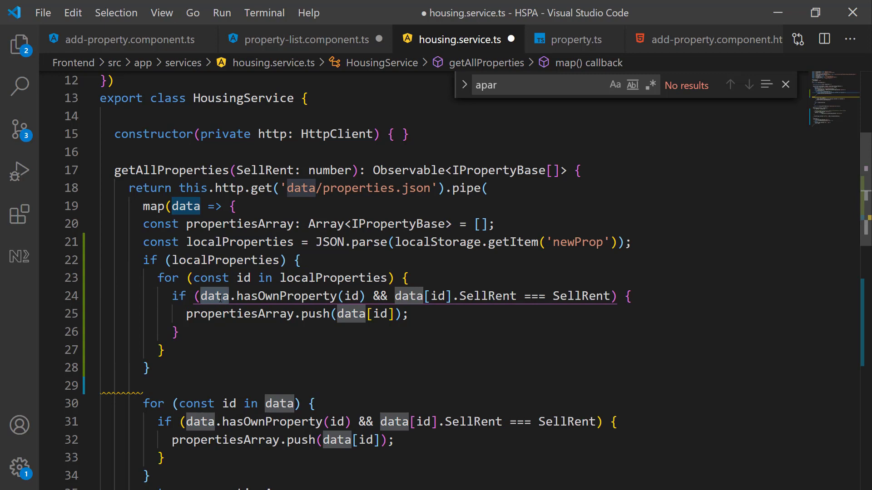
{"action": "key", "text": "ctrl+v"}
{"action": "double_click", "coordinate": [488, 295]}
{"action": "key", "text": "ctrl+v"}
{"action": "double_click", "coordinate": [351, 314]}
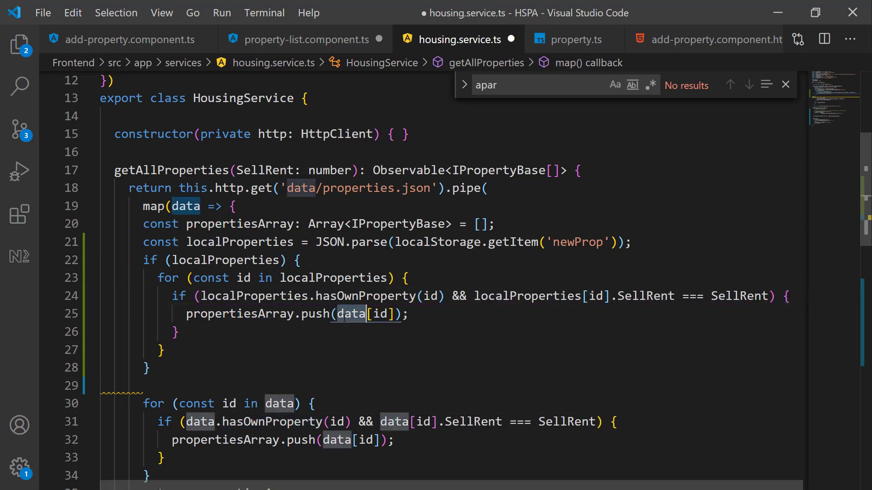
{"action": "key", "text": "ctrl+v"}
{"action": "left_click", "coordinate": [177, 386]}
{"action": "key", "text": "Up"}
{"action": "key", "text": "Up"}
{"action": "key", "text": "Up"}
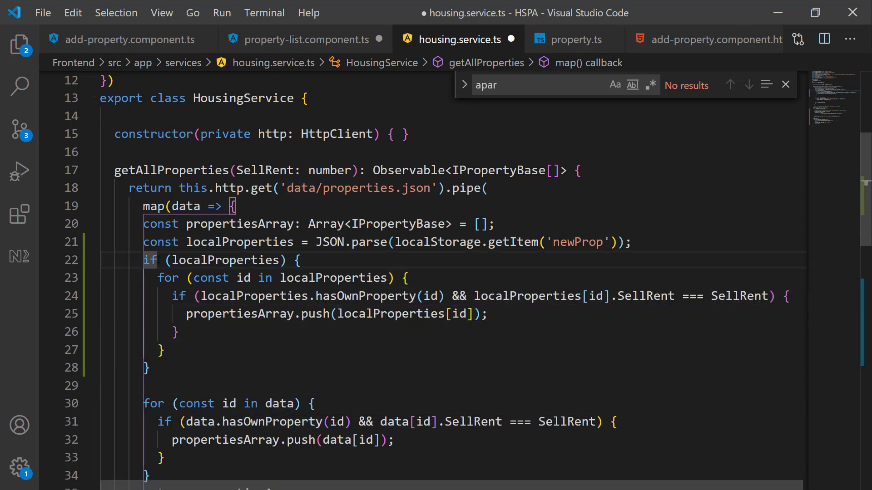
{"action": "key", "text": "Return"}
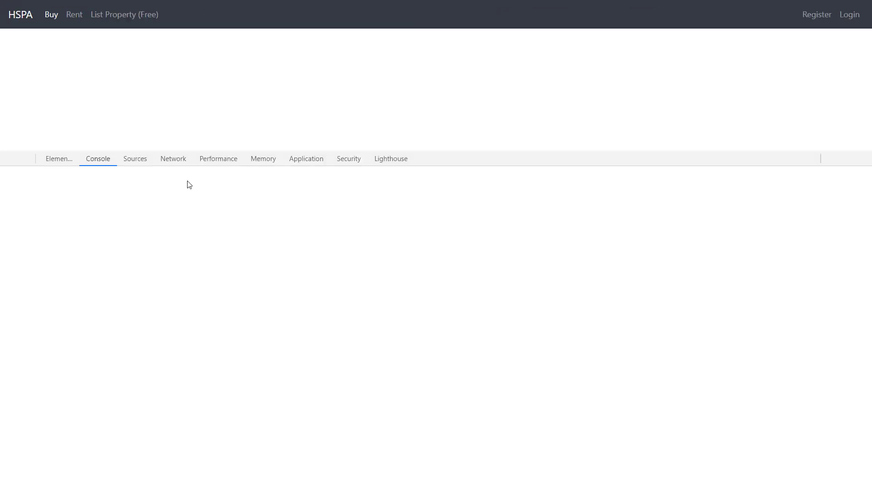
Select the SellRent-of-null TypeError in the Console, then view Local Storage newProp in the Application tab
{"action": "left_click_drag", "start_coordinate": [50, 235], "coordinate": [200, 247]}
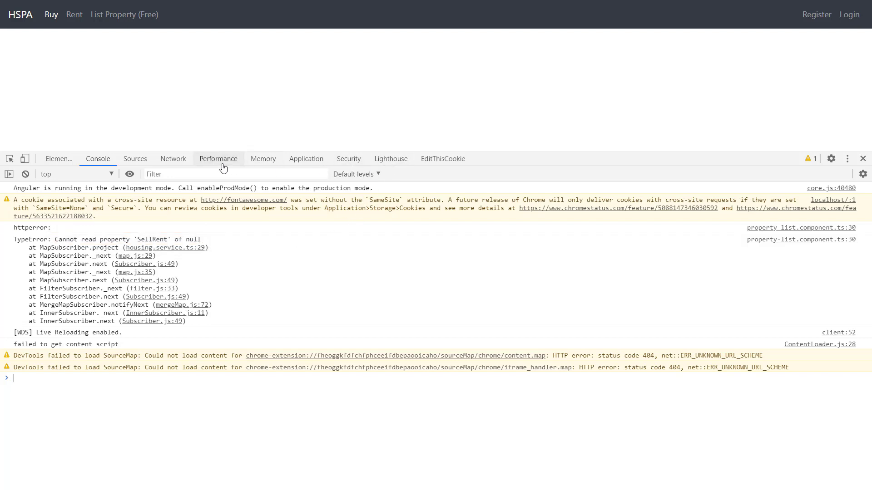
{"action": "left_click", "coordinate": [294, 160]}
{"action": "left_click", "coordinate": [225, 201]}
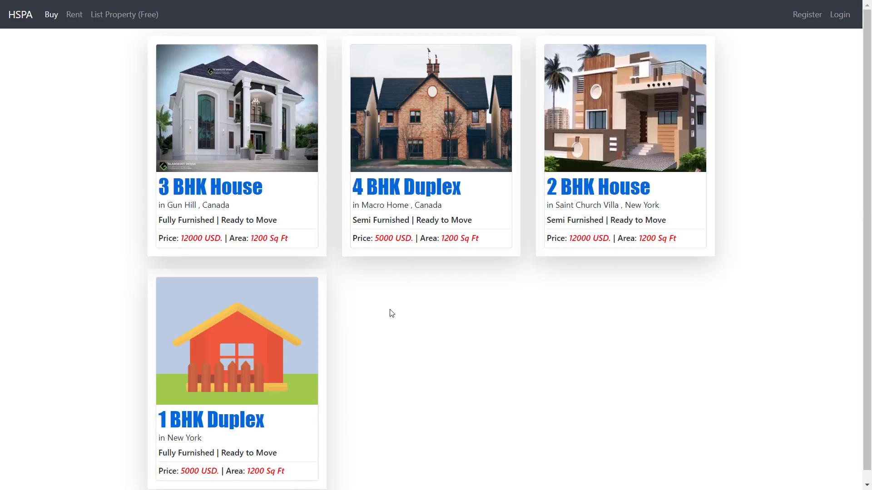
Start a listing as Rent, 2 BHK, Apartment, Semi furnished with building New House in Atlanta
{"action": "left_click", "coordinate": [109, 17]}
{"action": "left_click", "coordinate": [213, 131]}
{"action": "left_click", "coordinate": [203, 179]}
{"action": "left_click", "coordinate": [231, 231]}
{"action": "left_click", "coordinate": [223, 277]}
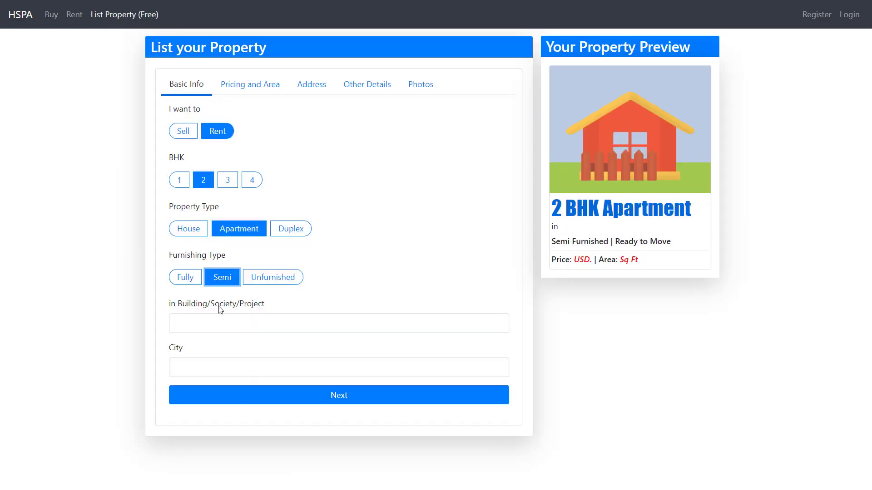
{"action": "left_click", "coordinate": [212, 323]}
{"action": "type", "text": "New House"}
{"action": "left_click", "coordinate": [209, 366]}
{"action": "type", "text": "Atlanta"}
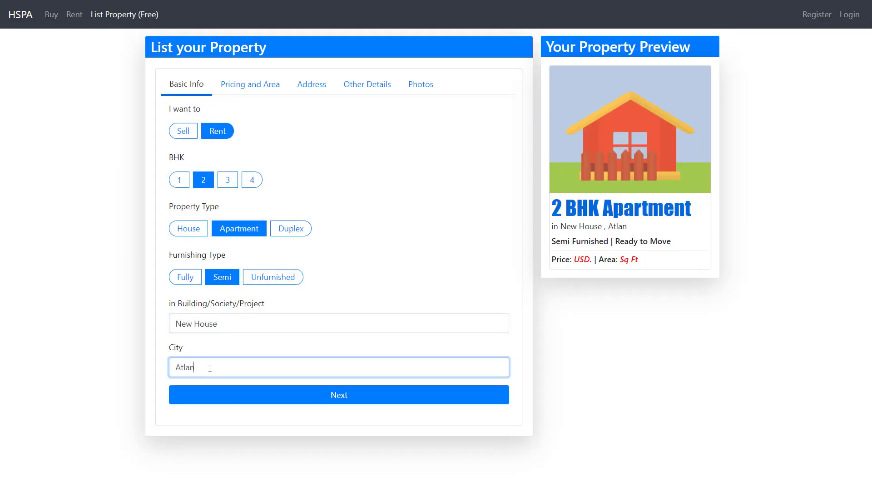
{"action": "left_click", "coordinate": [218, 395]}
Fill the rent amount, built area and address, step through the remaining tabs and save the listing
{"action": "left_click", "coordinate": [188, 128]}
{"action": "type", "text": "1200"}
{"action": "left_click", "coordinate": [189, 260]}
{"action": "type", "text": "1200"}
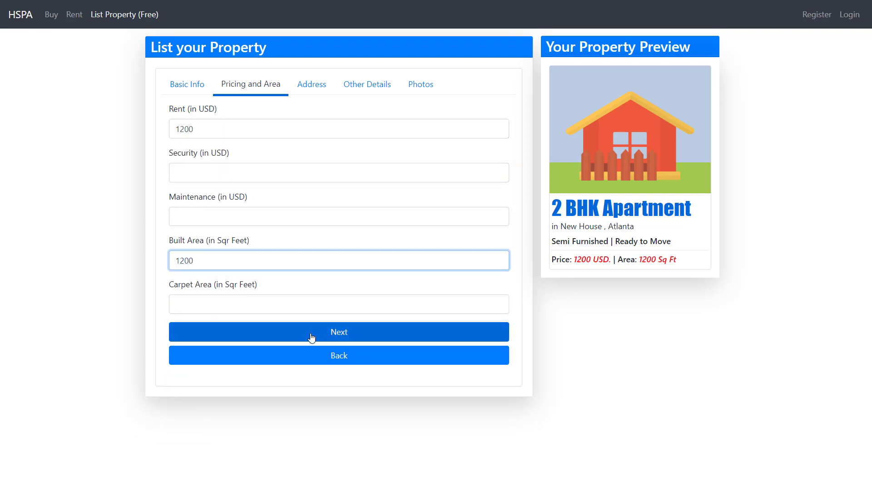
{"action": "left_click", "coordinate": [309, 344]}
{"action": "left_click", "coordinate": [201, 217]}
{"action": "type", "text": "Street"}
{"action": "left_click", "coordinate": [257, 288]}
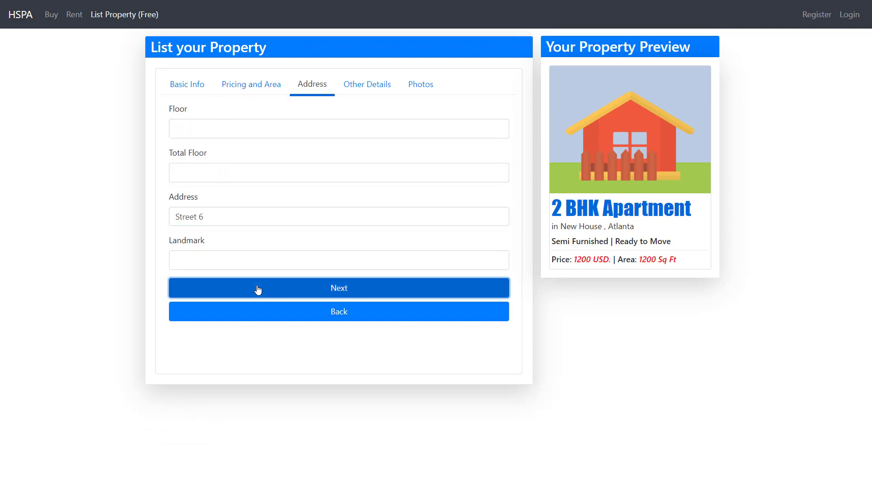
{"action": "left_click", "coordinate": [420, 84]}
{"action": "left_click", "coordinate": [329, 302]}
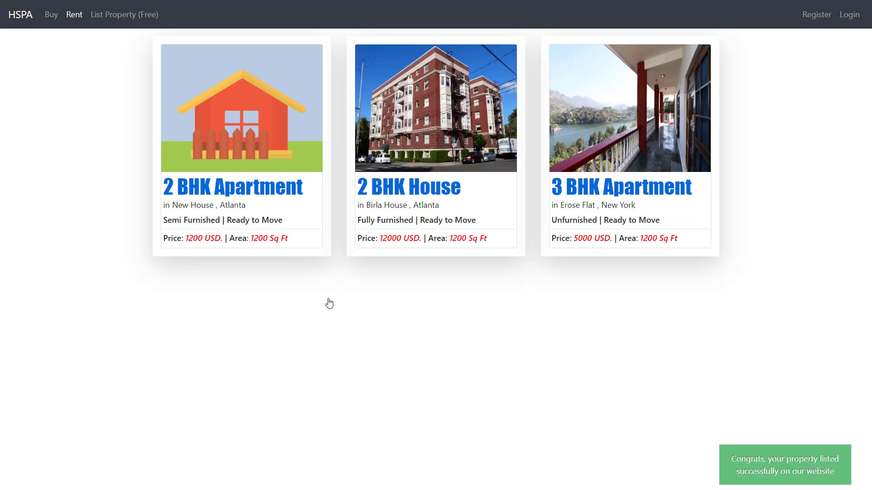
View the new property's details, check Rent and Buy listings, and inspect newProp in DevTools Local Storage
{"action": "left_click", "coordinate": [231, 161]}
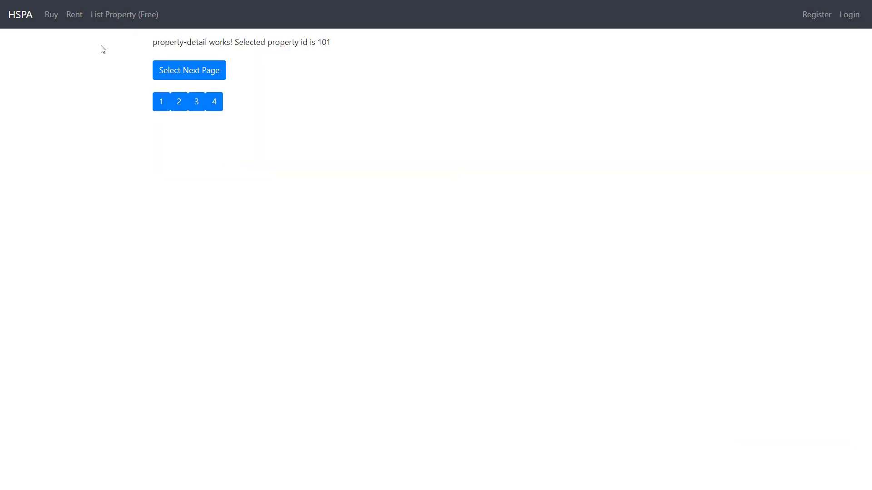
{"action": "left_click", "coordinate": [71, 17]}
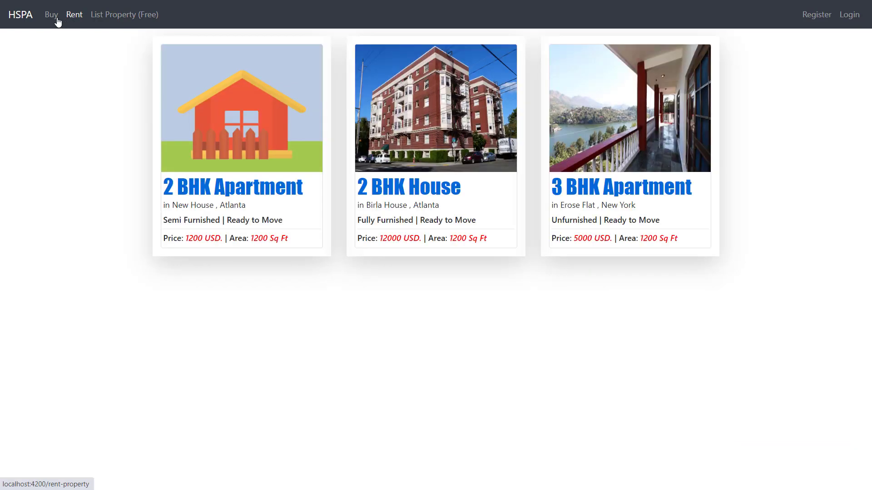
{"action": "left_click", "coordinate": [52, 17]}
{"action": "left_click", "coordinate": [72, 16]}
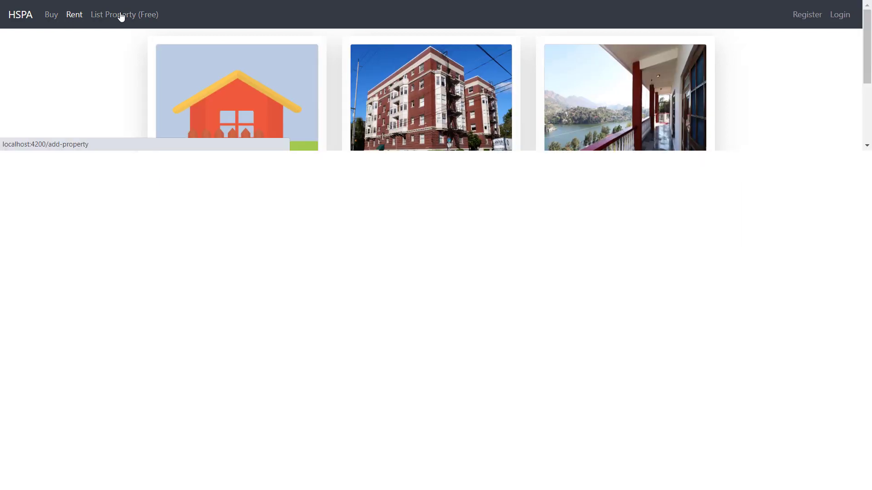
{"action": "key", "text": "F12"}
{"action": "left_click", "coordinate": [320, 200]}
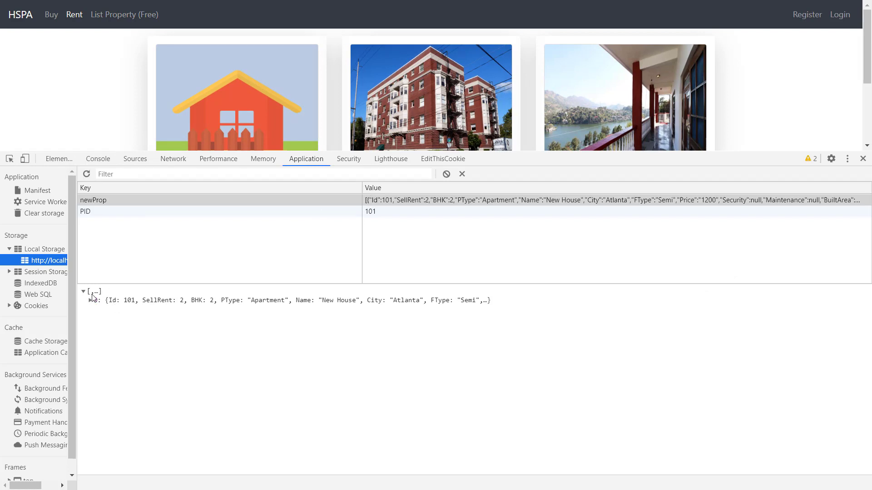
Start a listing as Sell, 2 BHK, House, Semi furnished at New House 2 in New York
{"action": "left_click", "coordinate": [863, 158]}
{"action": "left_click", "coordinate": [125, 14]}
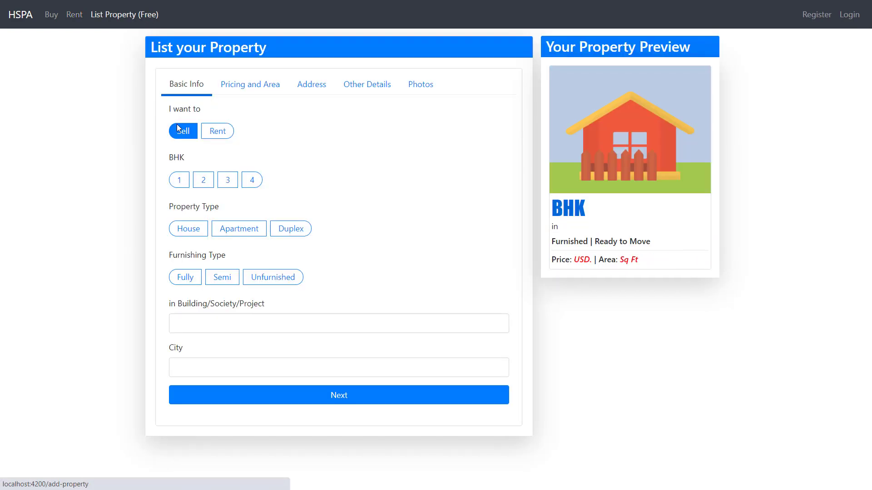
{"action": "left_click", "coordinate": [203, 180]}
{"action": "left_click", "coordinate": [188, 229]}
{"action": "left_click", "coordinate": [223, 277]}
{"action": "left_click", "coordinate": [226, 316]}
{"action": "type", "text": "New House"}
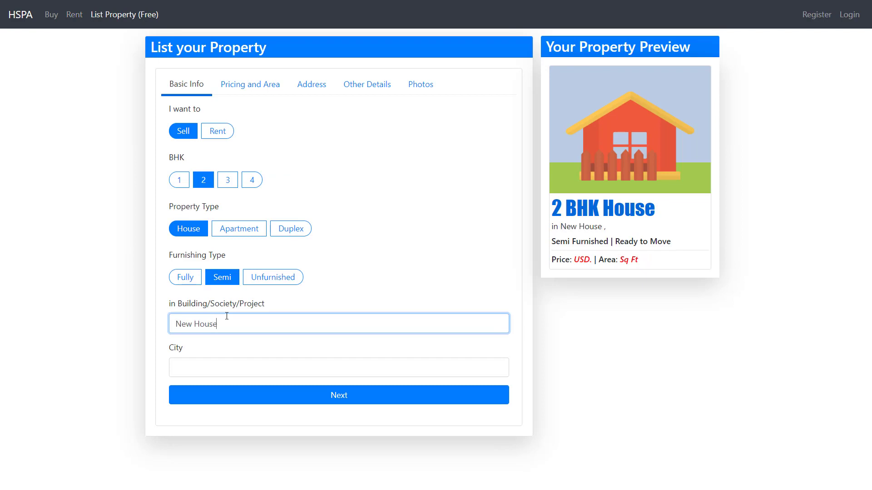
{"action": "type", "text": " 2"}
{"action": "left_click", "coordinate": [208, 368]}
{"action": "type", "text": "New York"}
{"action": "left_click", "coordinate": [238, 398]}
Fill the price, built area and address, save the sale listing, and show the Rent listings
{"action": "left_click", "coordinate": [200, 129]}
{"action": "type", "text": "120"}
{"action": "left_click", "coordinate": [197, 171]}
{"action": "left_click", "coordinate": [338, 243]}
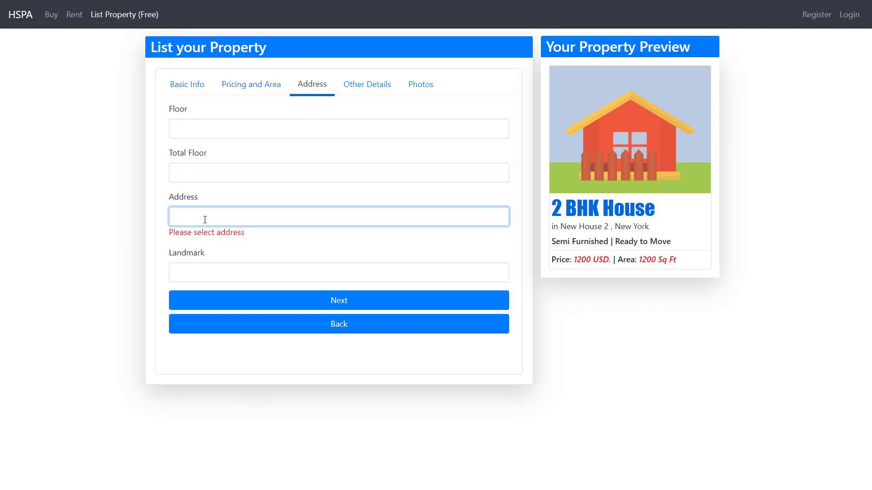
{"action": "type", "text": "Street 5"}
{"action": "left_click", "coordinate": [339, 288]}
{"action": "left_click", "coordinate": [185, 132]}
{"action": "left_click", "coordinate": [326, 374]}
{"action": "left_click", "coordinate": [325, 304]}
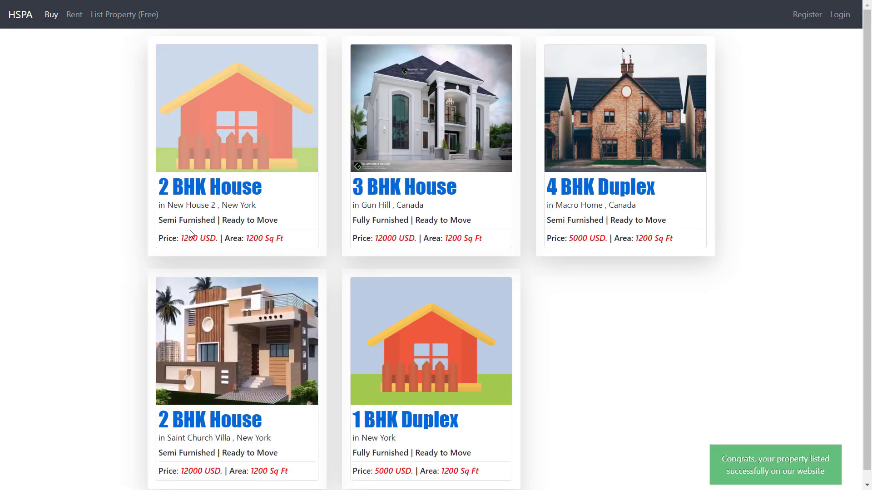
{"action": "left_click", "coordinate": [73, 15]}
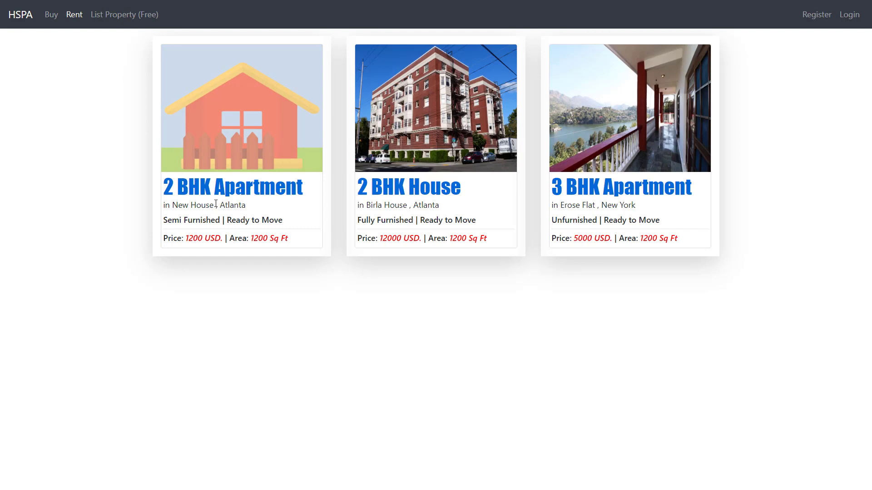
Expand and collapse the Id 101 entry of the two-item newProp array in DevTools Local Storage
{"action": "key", "text": "F12"}
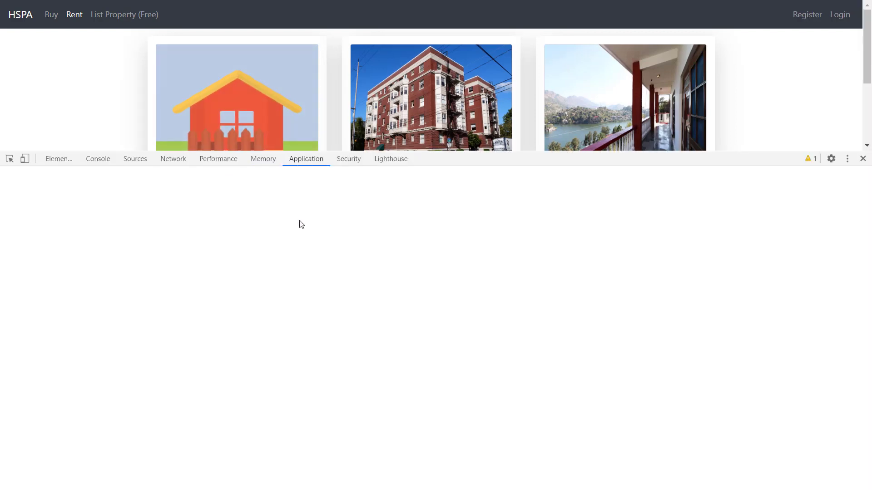
{"action": "left_click", "coordinate": [130, 311]}
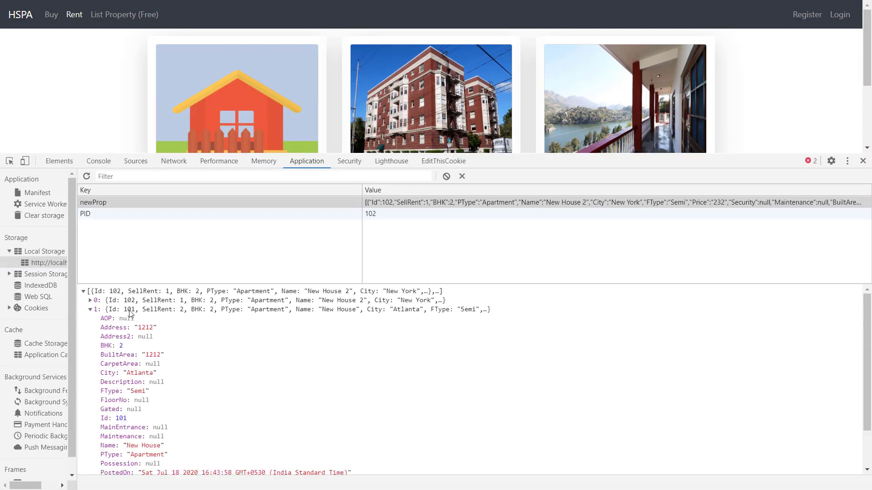
{"action": "left_click", "coordinate": [91, 310]}
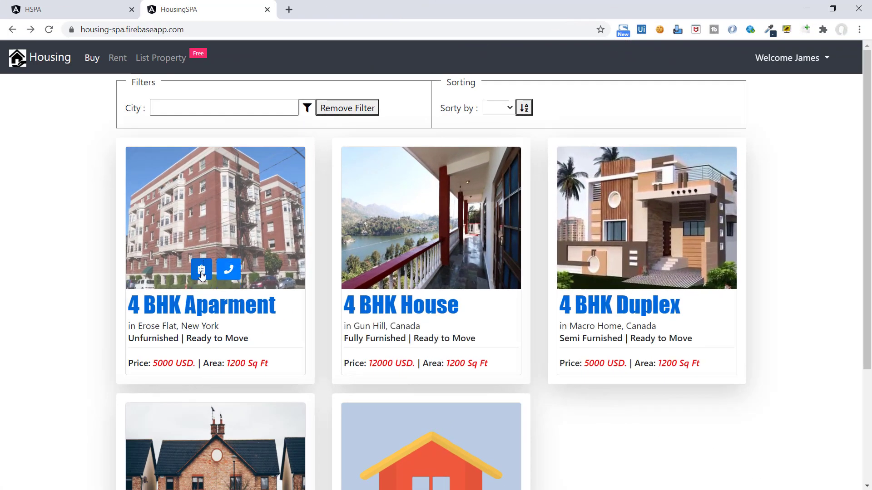
Browse the Erose Flat detail page through its Address map, Photos carousel and Contact section
{"action": "left_click", "coordinate": [202, 272]}
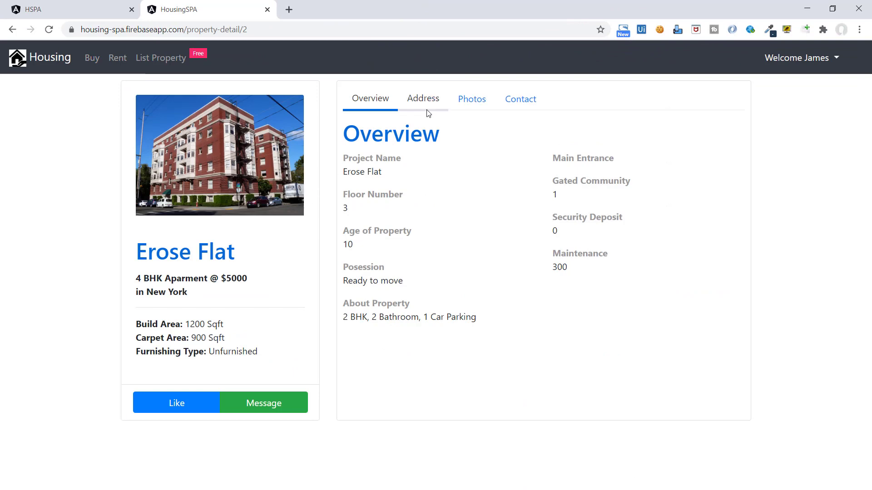
{"action": "left_click", "coordinate": [429, 101]}
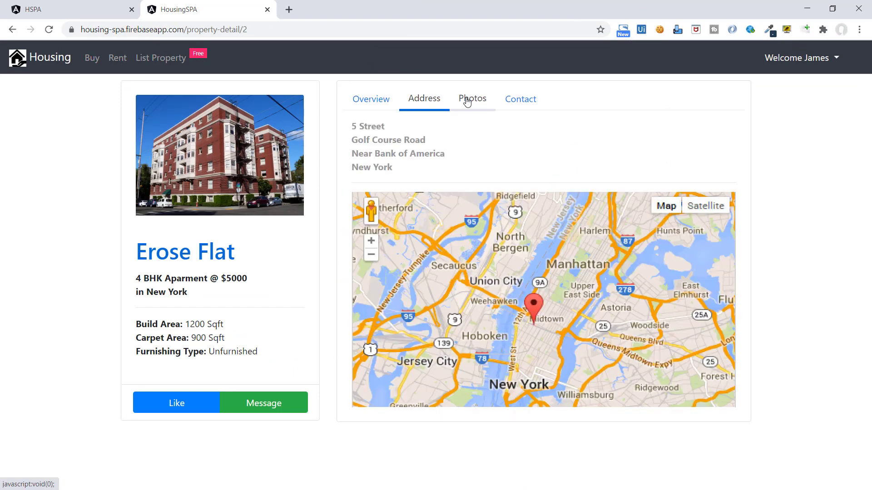
{"action": "left_click", "coordinate": [469, 100]}
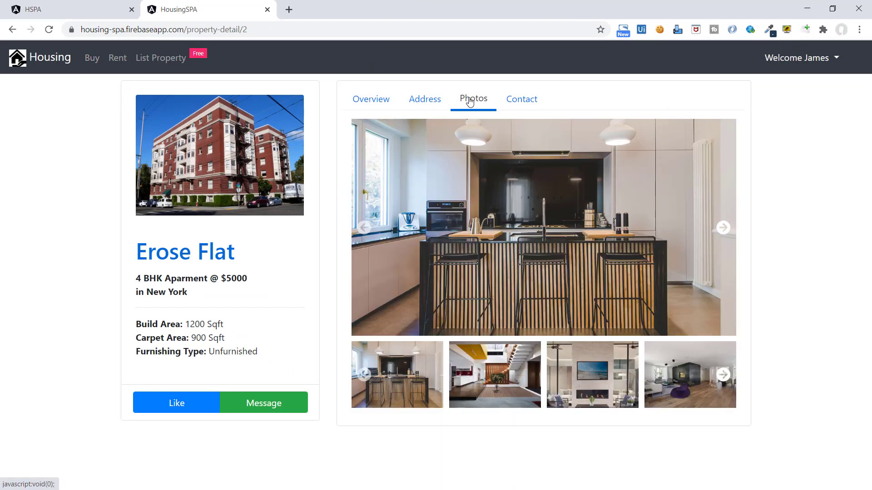
{"action": "left_click", "coordinate": [723, 227]}
{"action": "left_click", "coordinate": [528, 106]}
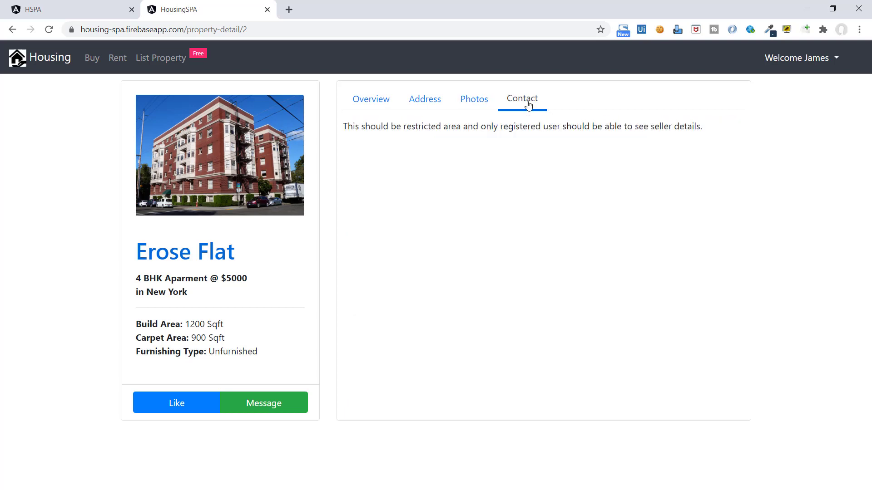